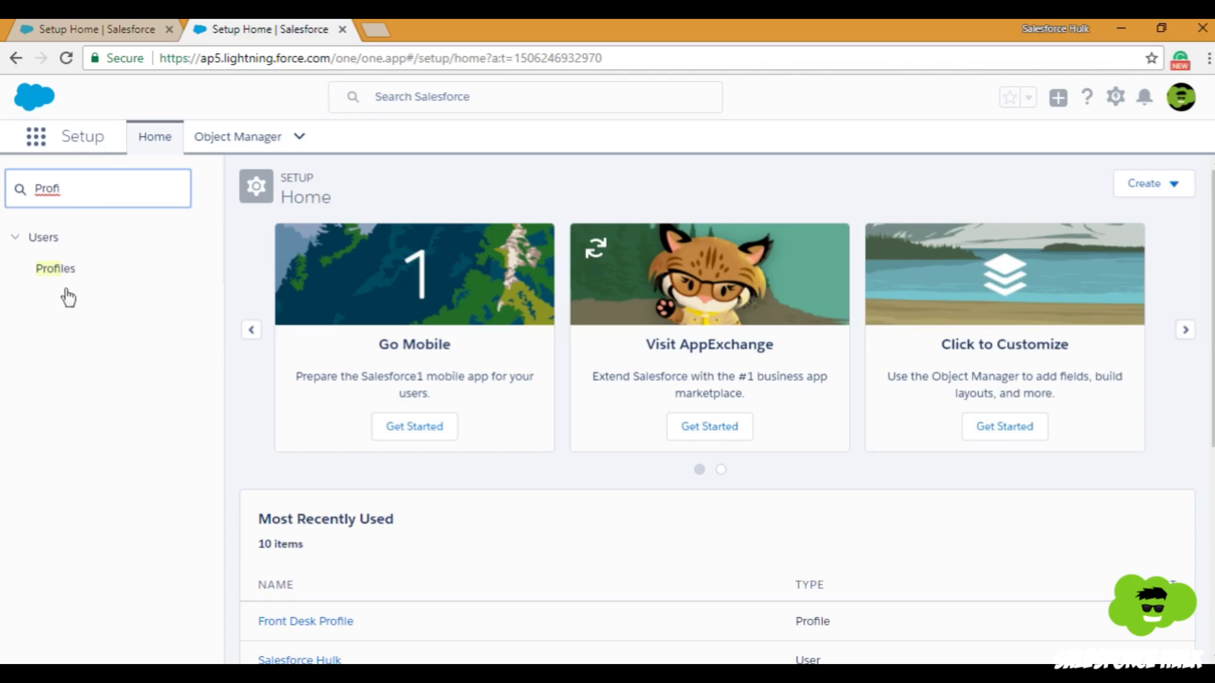
Open the Manager Profile from the list of all profiles in Setup.
{"action": "left_click", "coordinate": [70, 281]}
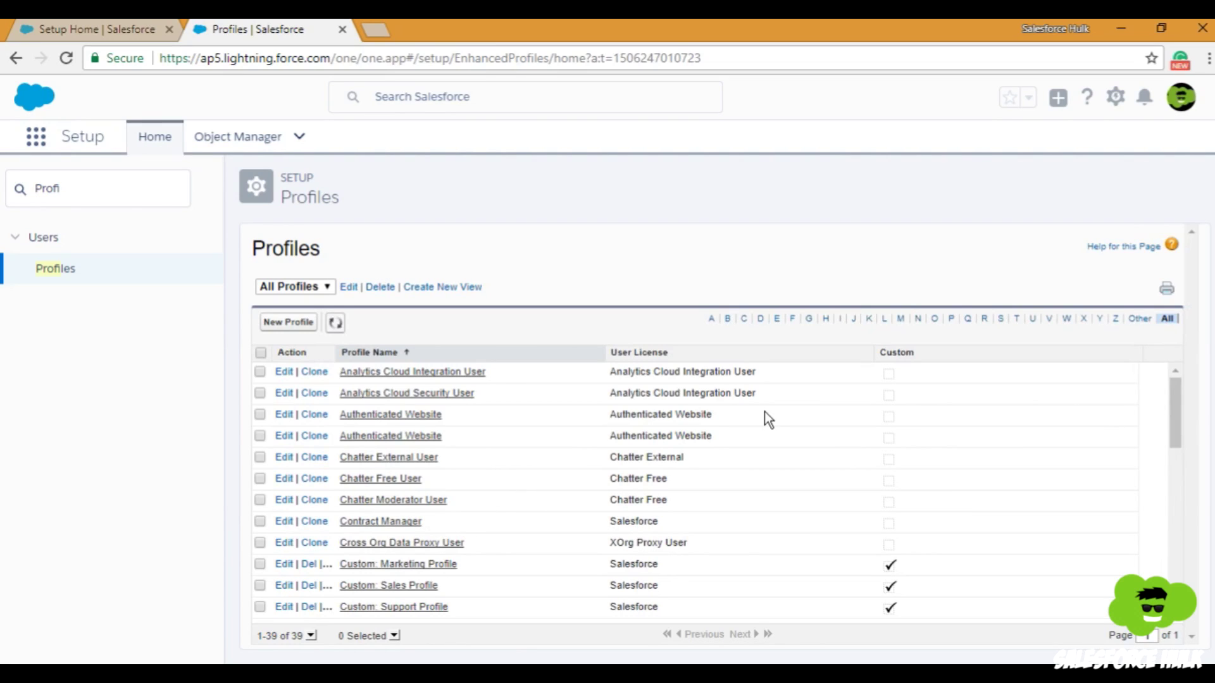
{"action": "scroll", "coordinate": [764, 411], "scroll_direction": "down", "scroll_amount": 5}
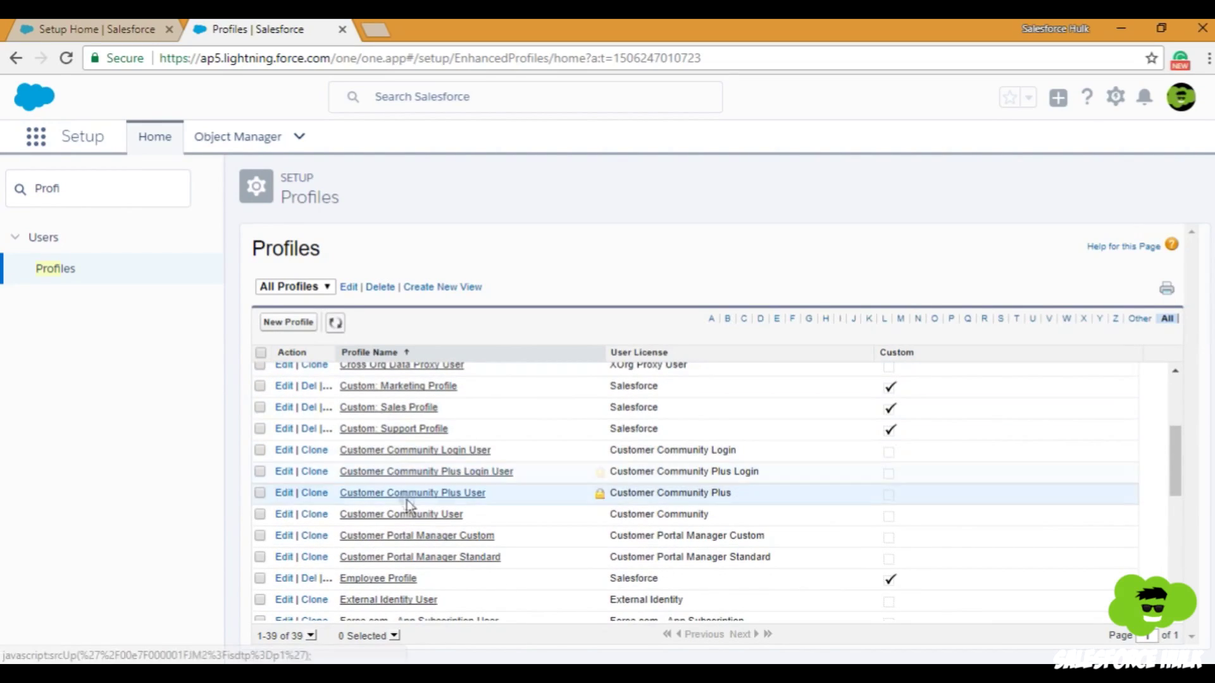
{"action": "scroll", "coordinate": [395, 525], "scroll_direction": "down", "scroll_amount": 2}
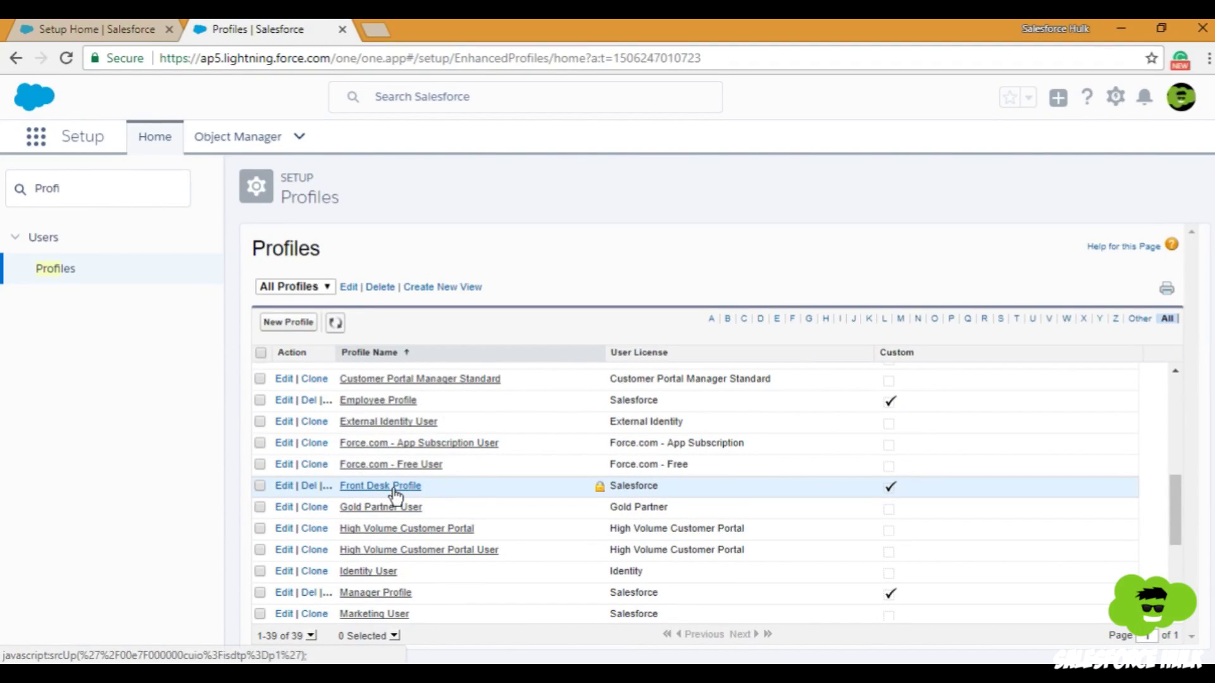
{"action": "scroll", "coordinate": [393, 495], "scroll_direction": "up", "scroll_amount": 2}
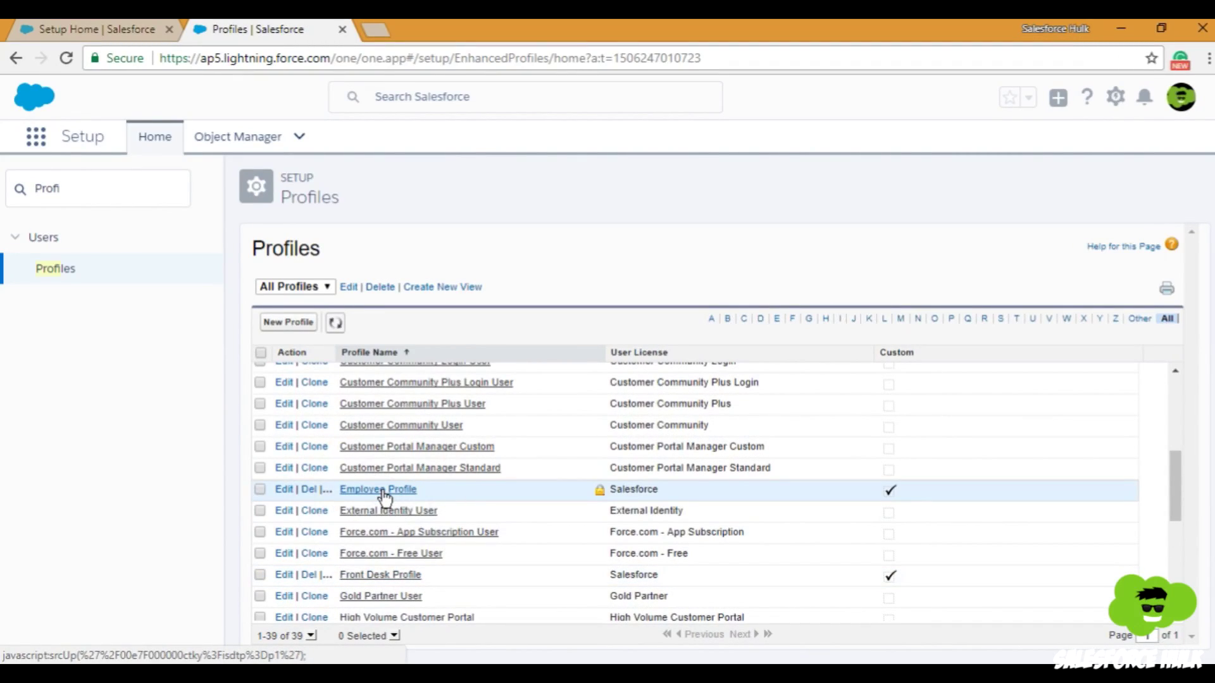
{"action": "scroll", "coordinate": [389, 497], "scroll_direction": "down", "scroll_amount": 3}
{"action": "left_click", "coordinate": [386, 506]}
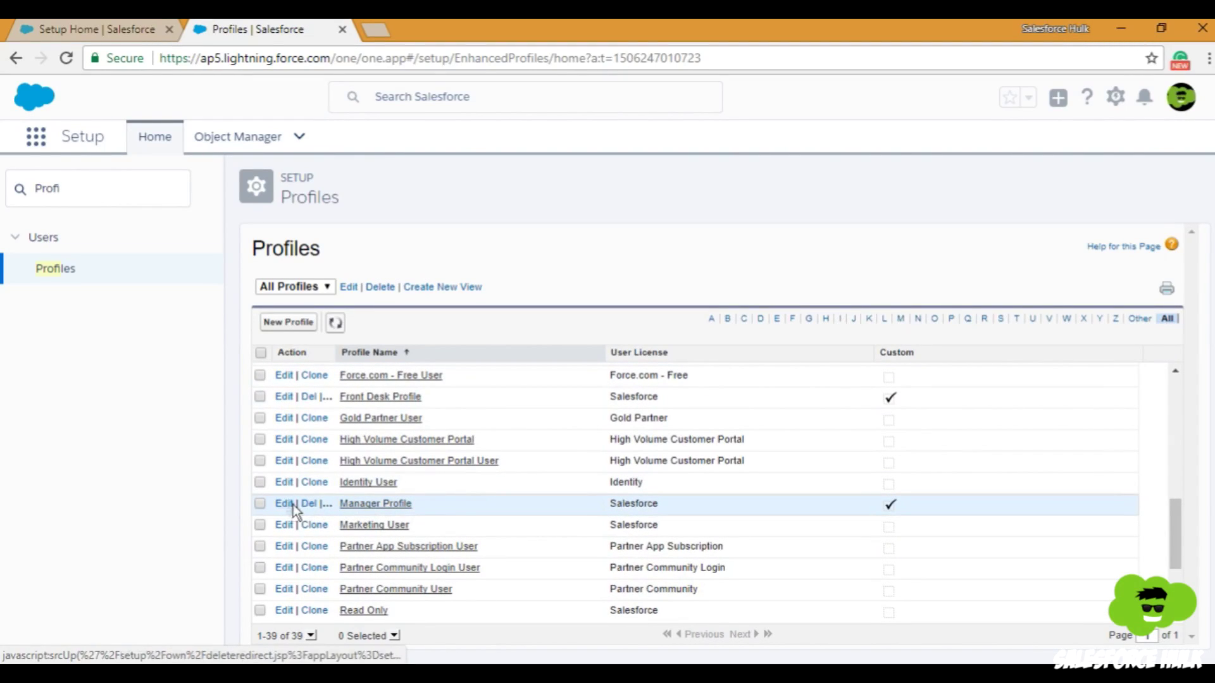
{"action": "left_click", "coordinate": [374, 506]}
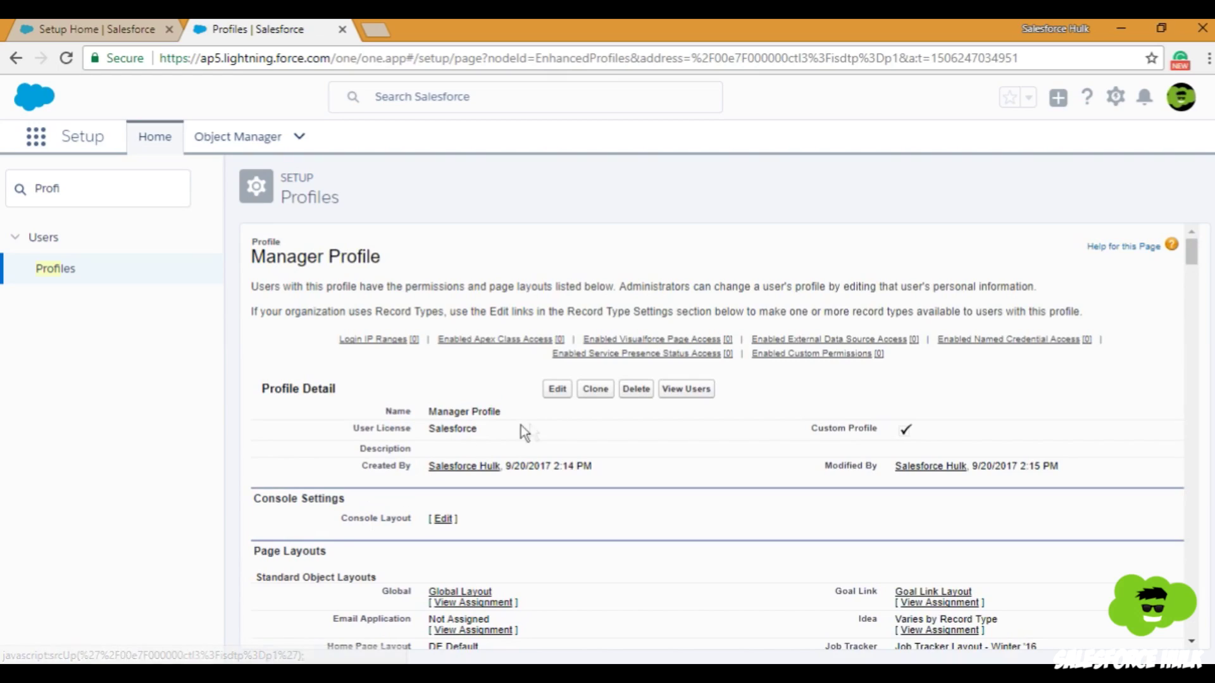
Open the Manager Profile's field-level security for the Lead object for editing.
{"action": "scroll", "coordinate": [824, 412], "scroll_direction": "down", "scroll_amount": 3}
{"action": "scroll", "coordinate": [824, 413], "scroll_direction": "down", "scroll_amount": 15}
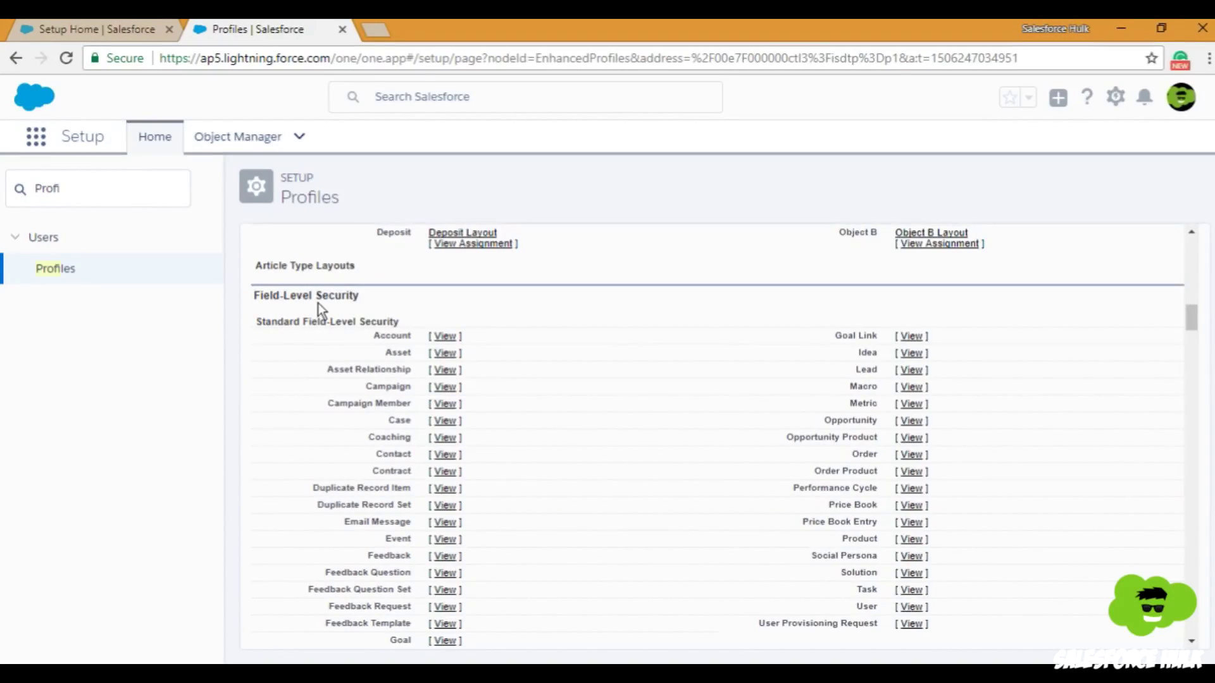
{"action": "scroll", "coordinate": [317, 302], "scroll_direction": "down", "scroll_amount": 3}
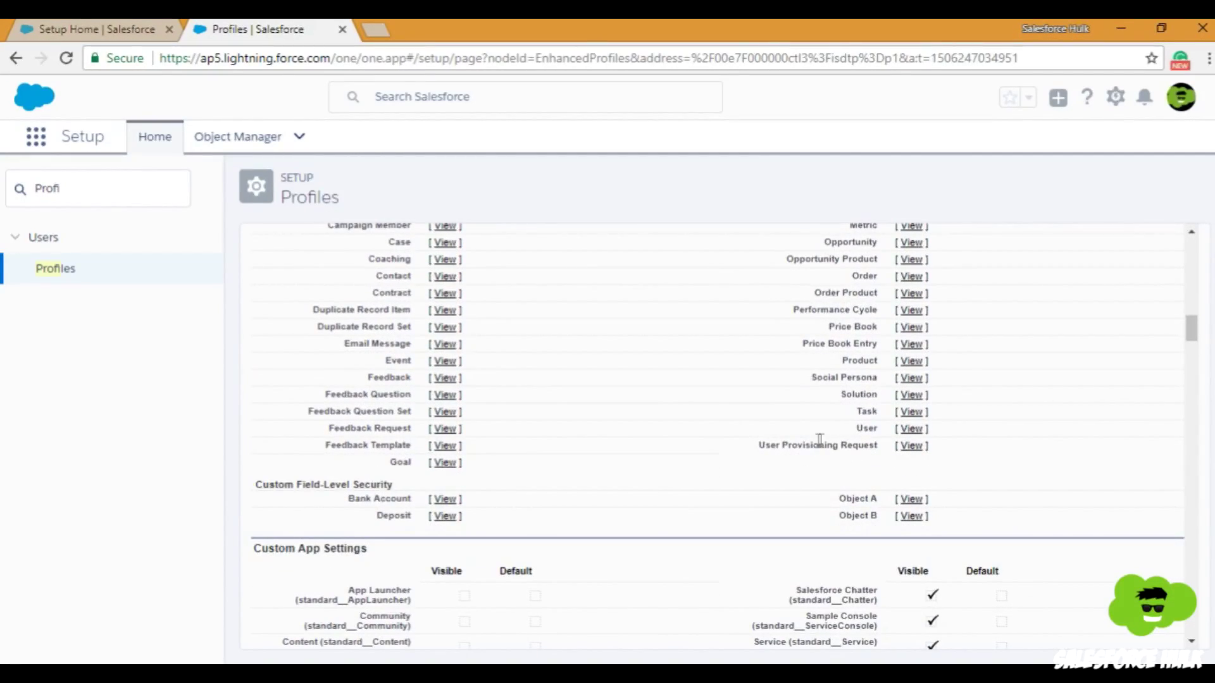
{"action": "scroll", "coordinate": [521, 476], "scroll_direction": "up", "scroll_amount": 1}
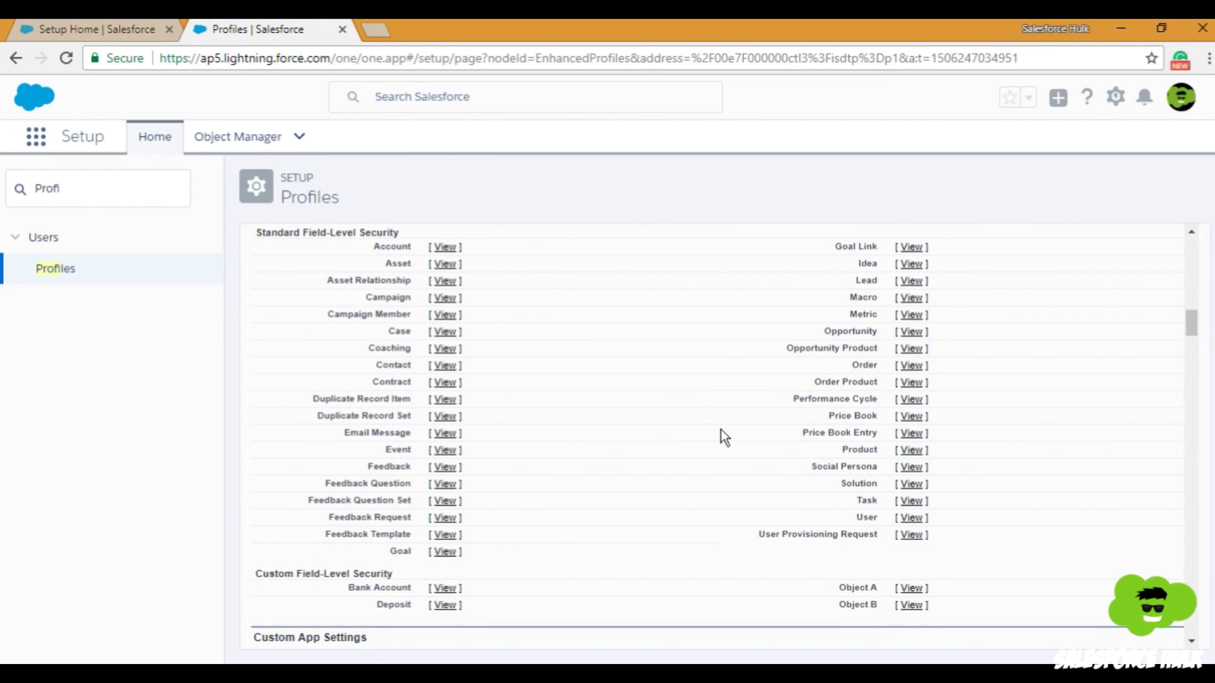
{"action": "left_click", "coordinate": [907, 283]}
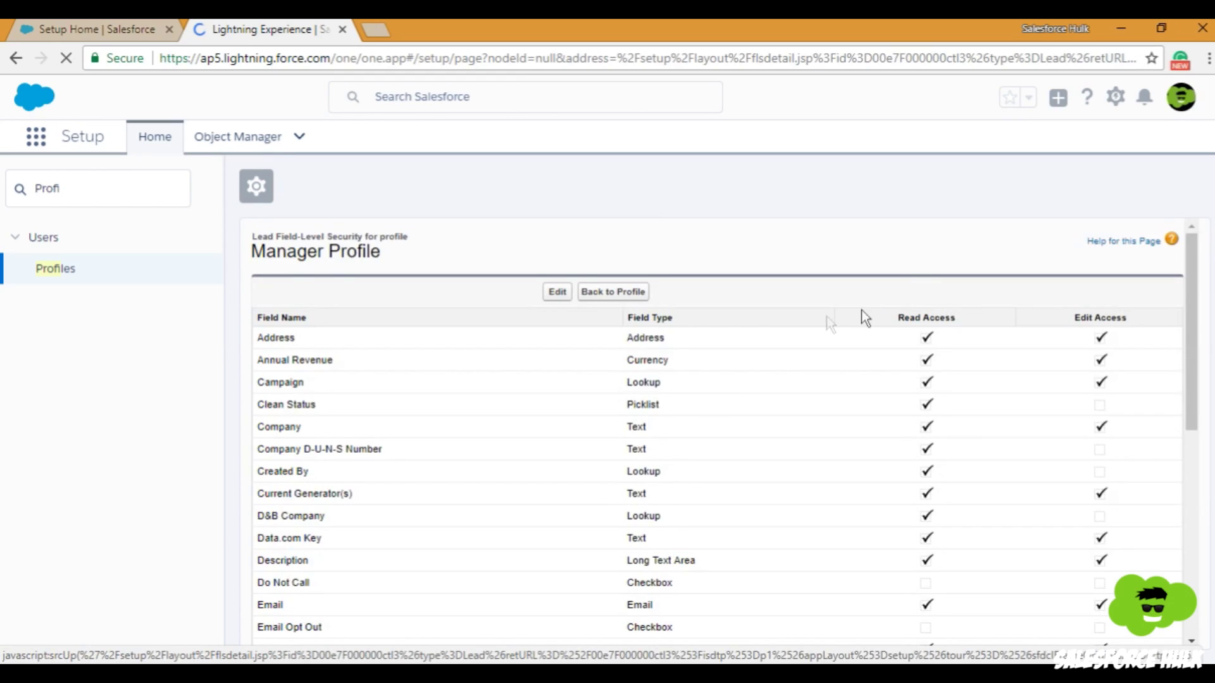
{"action": "scroll", "coordinate": [951, 372], "scroll_direction": "down", "scroll_amount": 7}
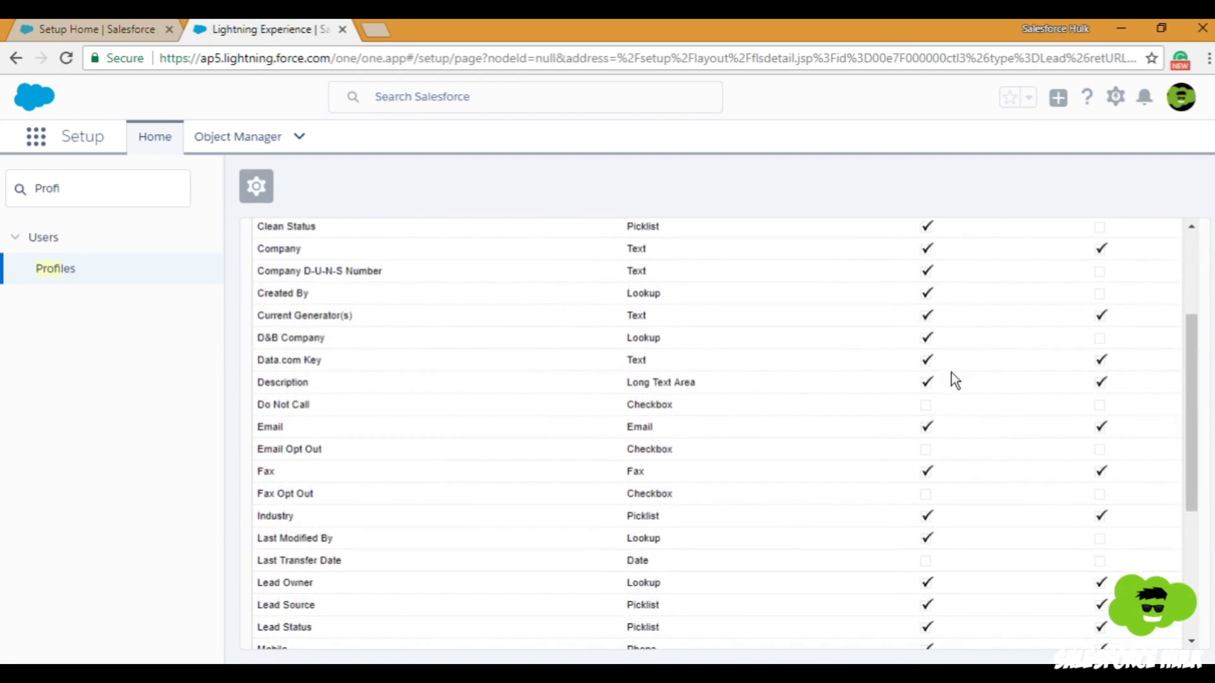
{"action": "scroll", "coordinate": [1044, 446], "scroll_direction": "up", "scroll_amount": 8}
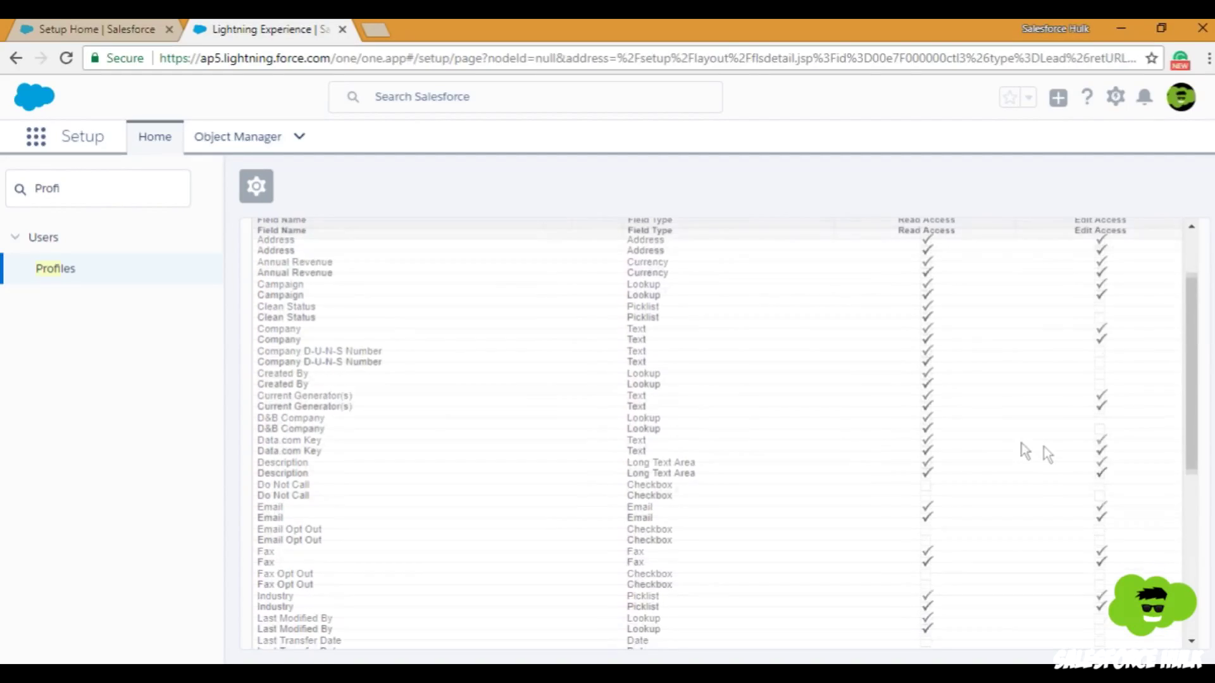
{"action": "left_click", "coordinate": [558, 295]}
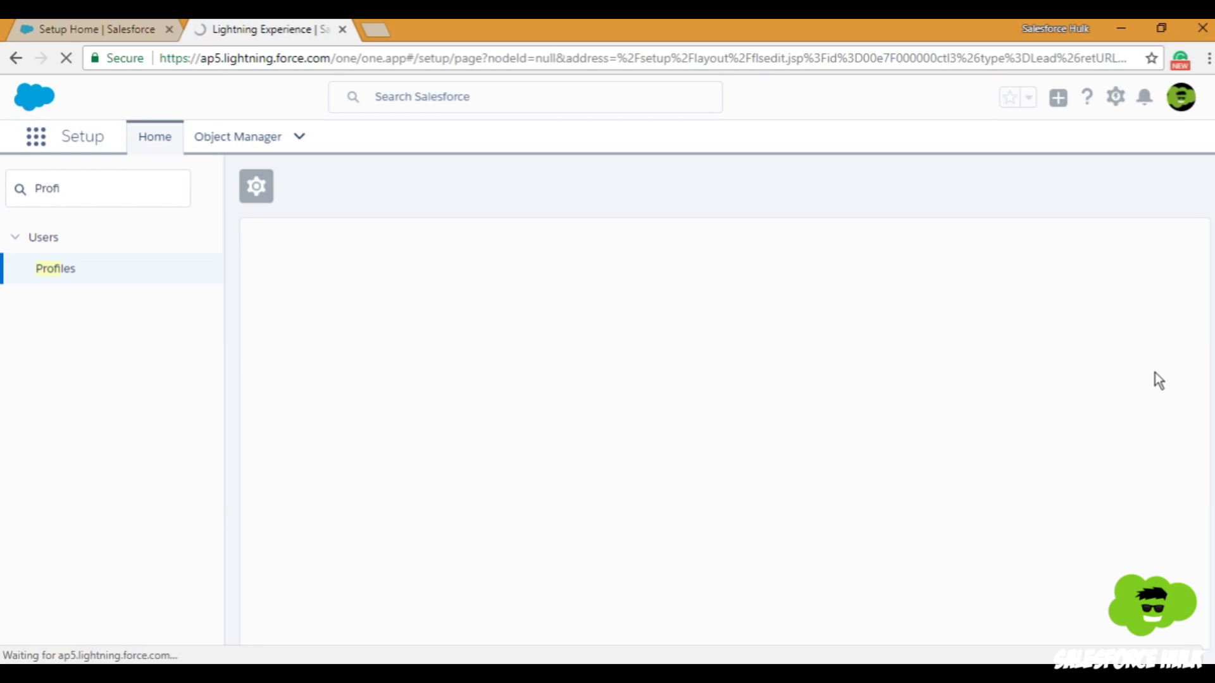
Review the Manager Profile's read and edit access on the Lead fields, including Email and Phone, and save the field-level security.
{"action": "scroll", "coordinate": [369, 458], "scroll_direction": "down", "scroll_amount": 3}
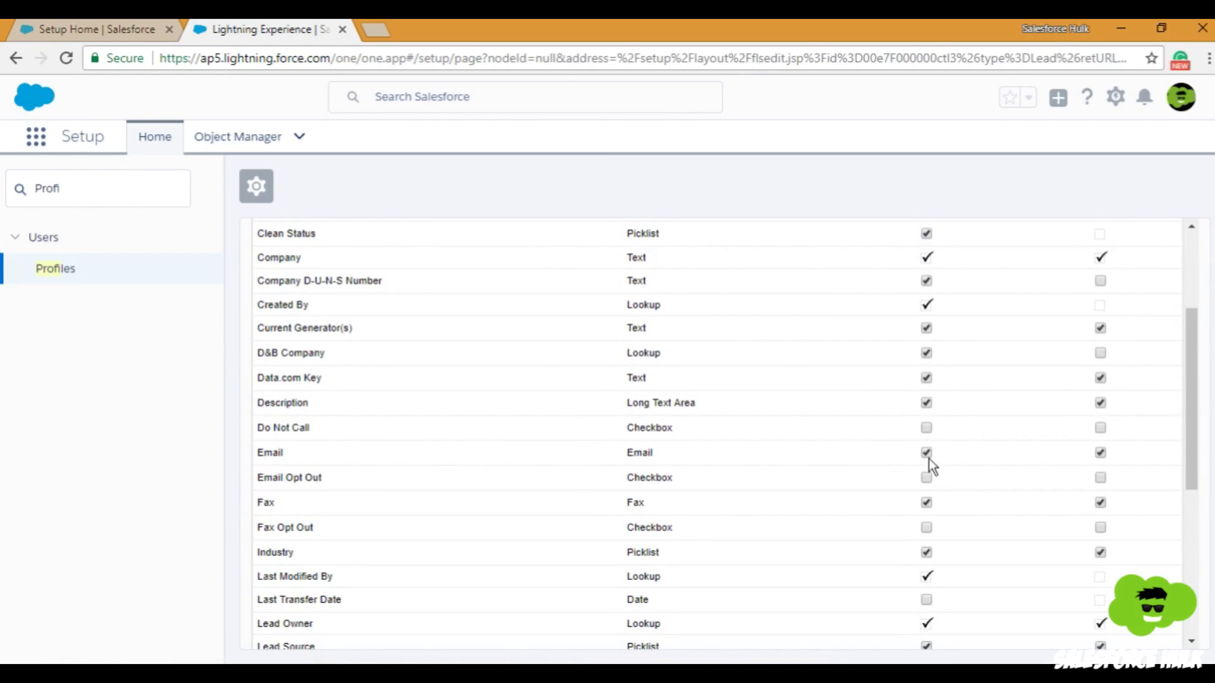
{"action": "scroll", "coordinate": [929, 456], "scroll_direction": "up", "scroll_amount": 5}
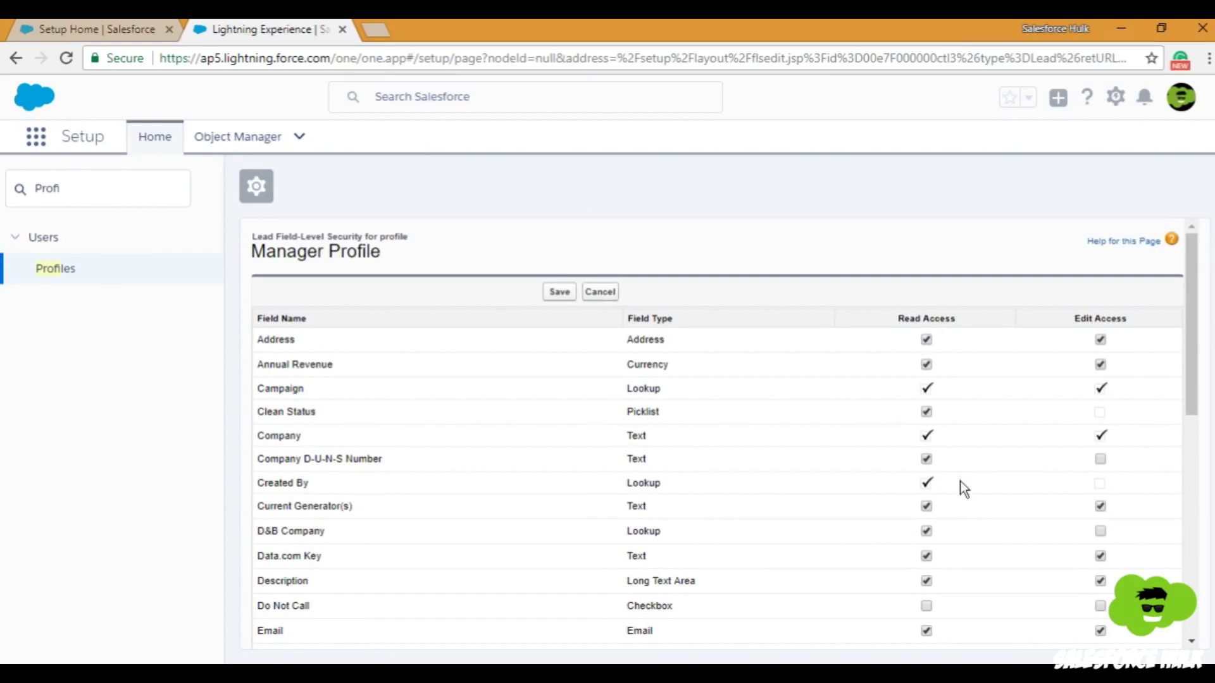
{"action": "scroll", "coordinate": [959, 488], "scroll_direction": "down", "scroll_amount": 3}
{"action": "scroll", "coordinate": [943, 492], "scroll_direction": "up", "scroll_amount": 3}
{"action": "scroll", "coordinate": [952, 325], "scroll_direction": "down", "scroll_amount": 1}
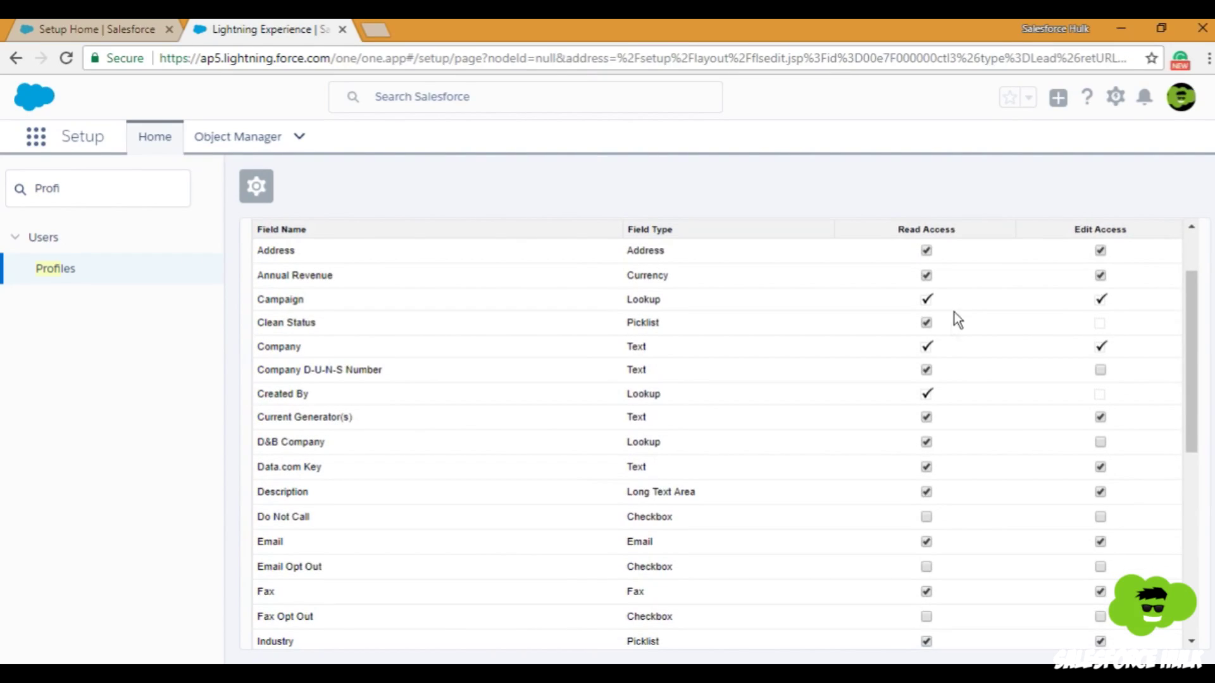
{"action": "scroll", "coordinate": [939, 371], "scroll_direction": "down", "scroll_amount": 1}
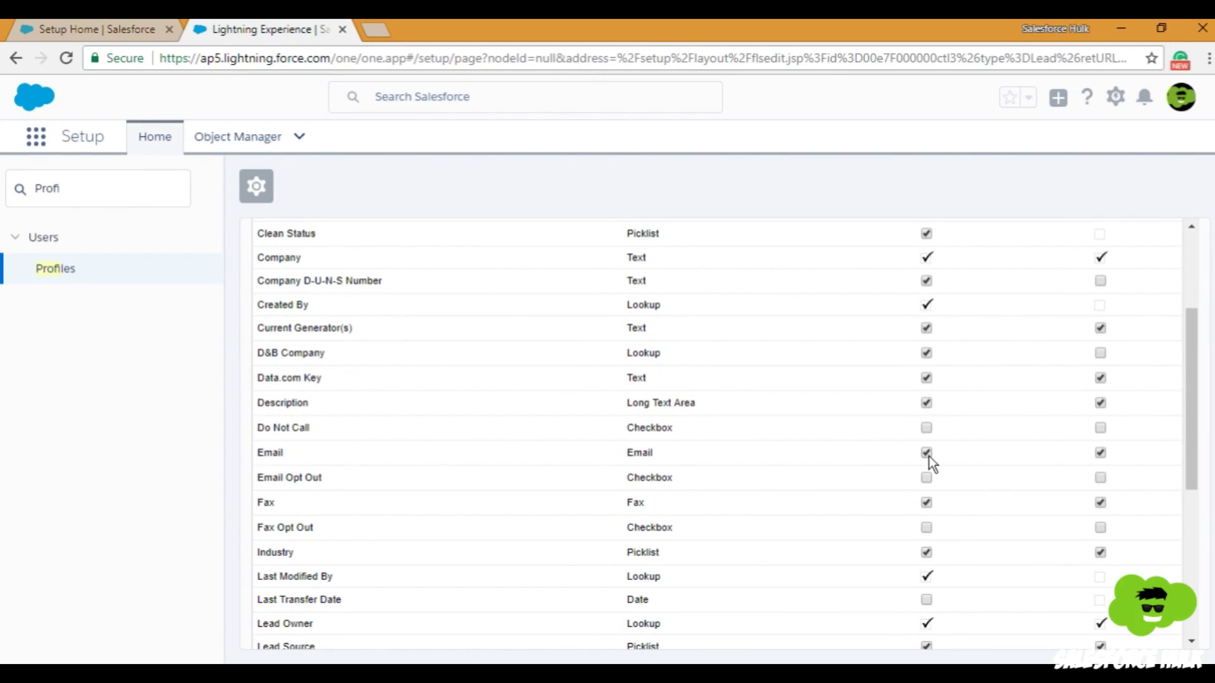
{"action": "scroll", "coordinate": [1088, 478], "scroll_direction": "up", "scroll_amount": 3}
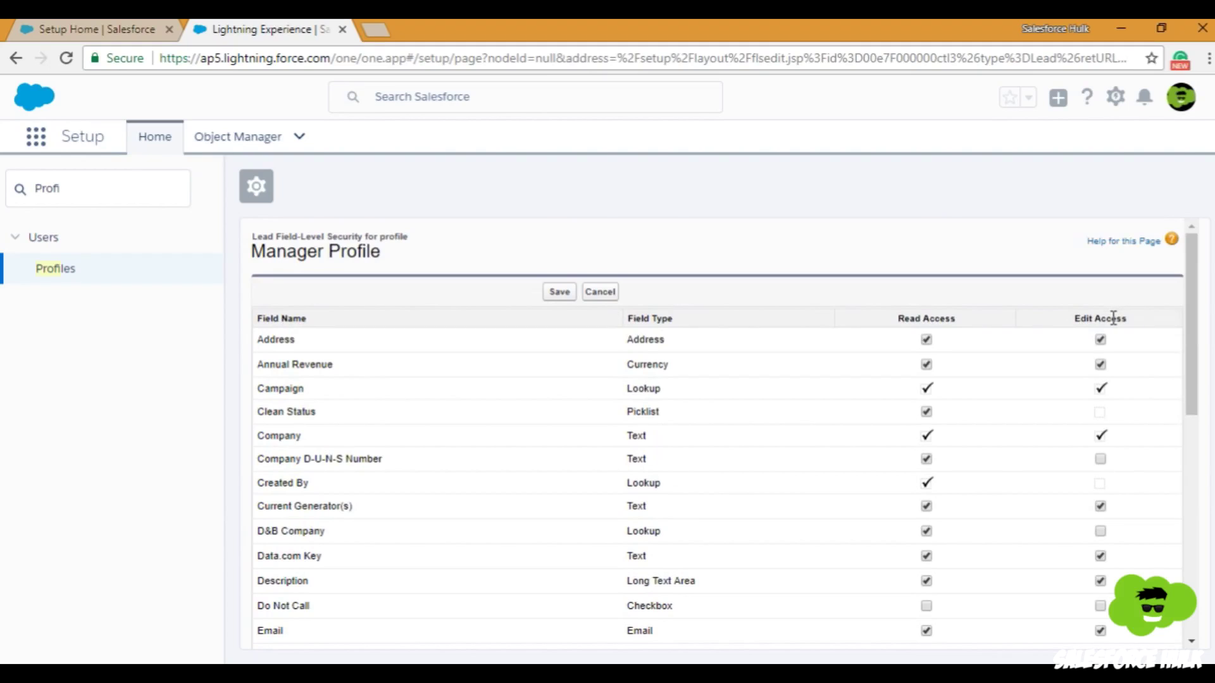
{"action": "scroll", "coordinate": [1116, 358], "scroll_direction": "down", "scroll_amount": 1}
{"action": "scroll", "coordinate": [1097, 471], "scroll_direction": "down", "scroll_amount": 1}
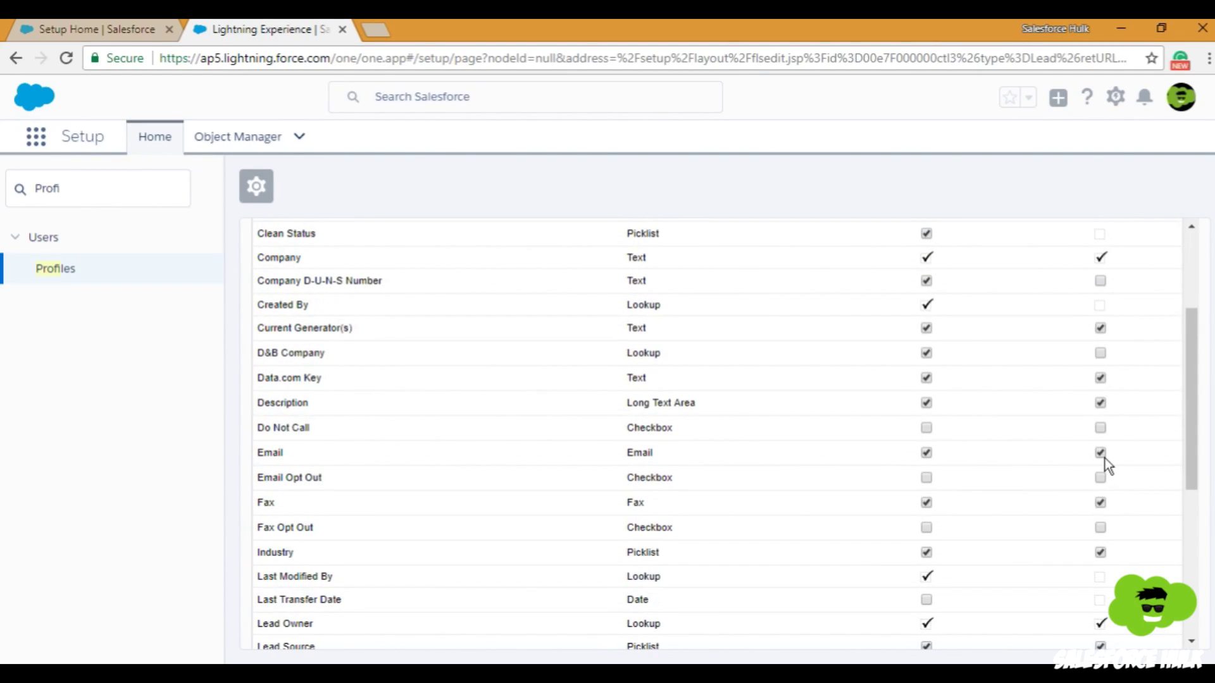
{"action": "scroll", "coordinate": [667, 478], "scroll_direction": "down", "scroll_amount": 3}
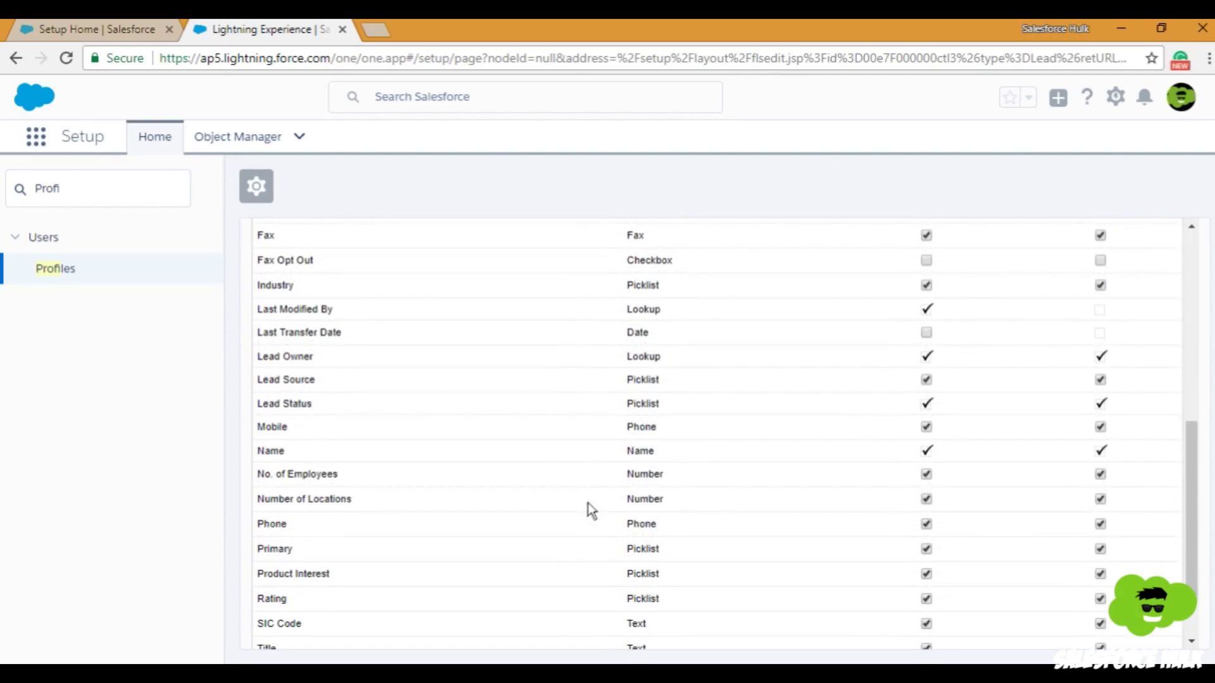
{"action": "scroll", "coordinate": [587, 503], "scroll_direction": "down", "scroll_amount": 1}
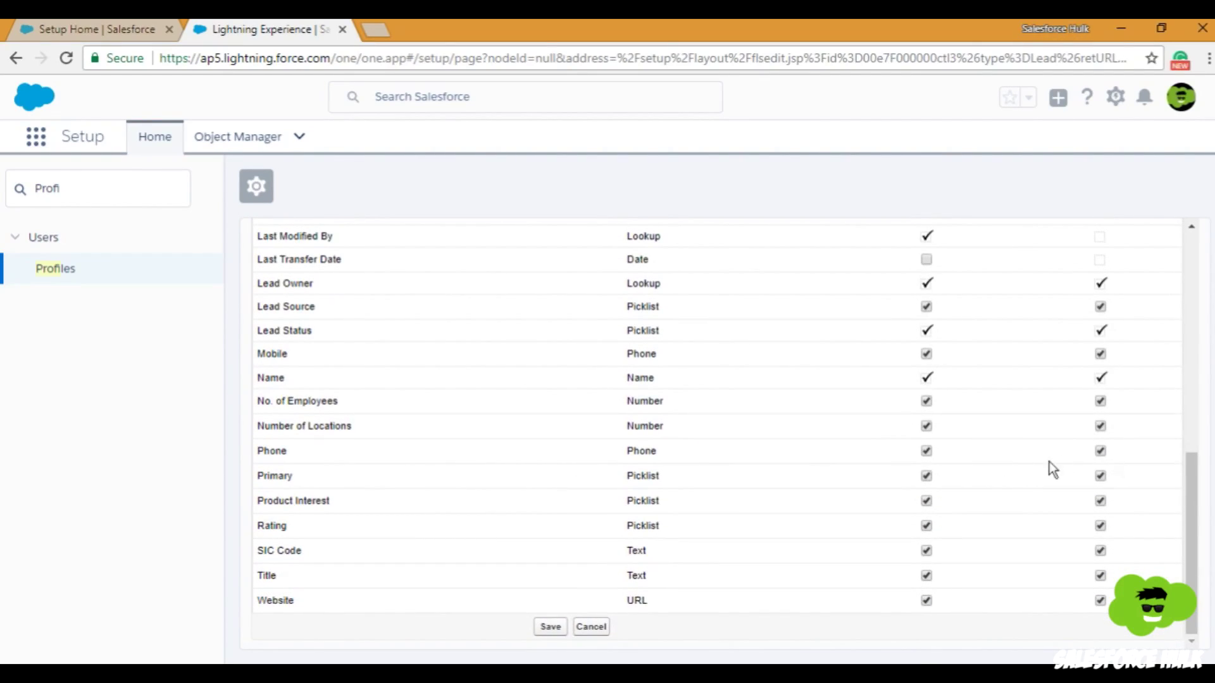
{"action": "left_click", "coordinate": [550, 627]}
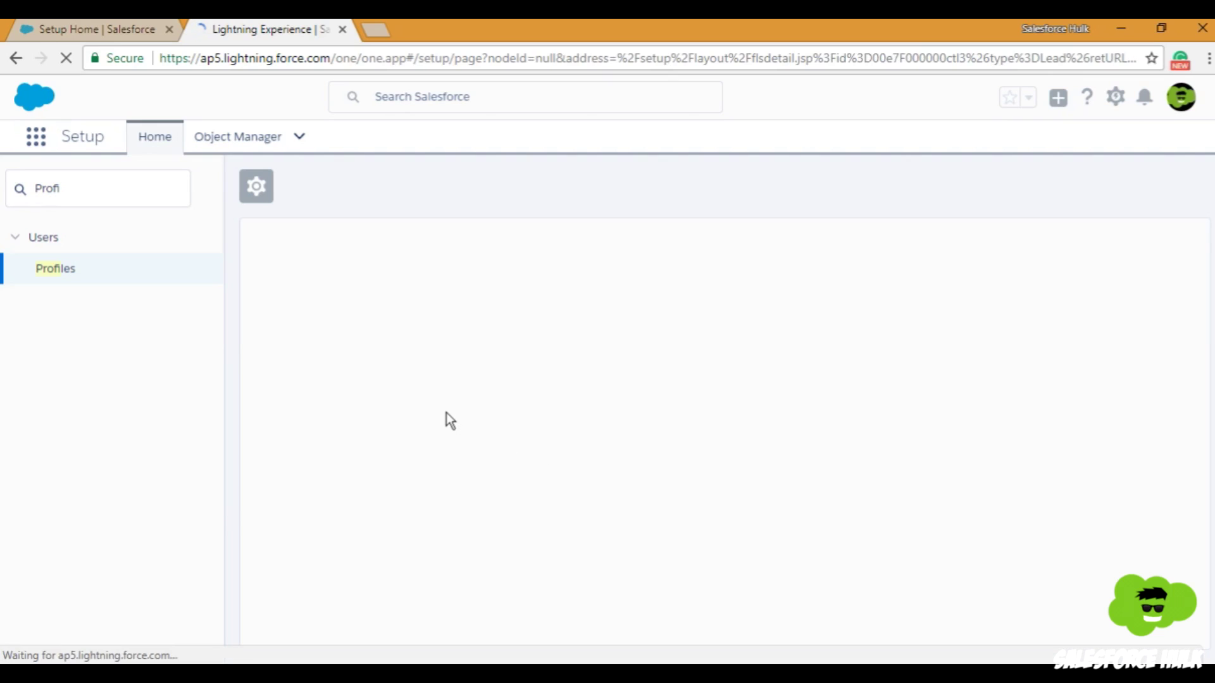
Return to the profiles list and open the Employee Profile.
{"action": "left_click", "coordinate": [71, 277]}
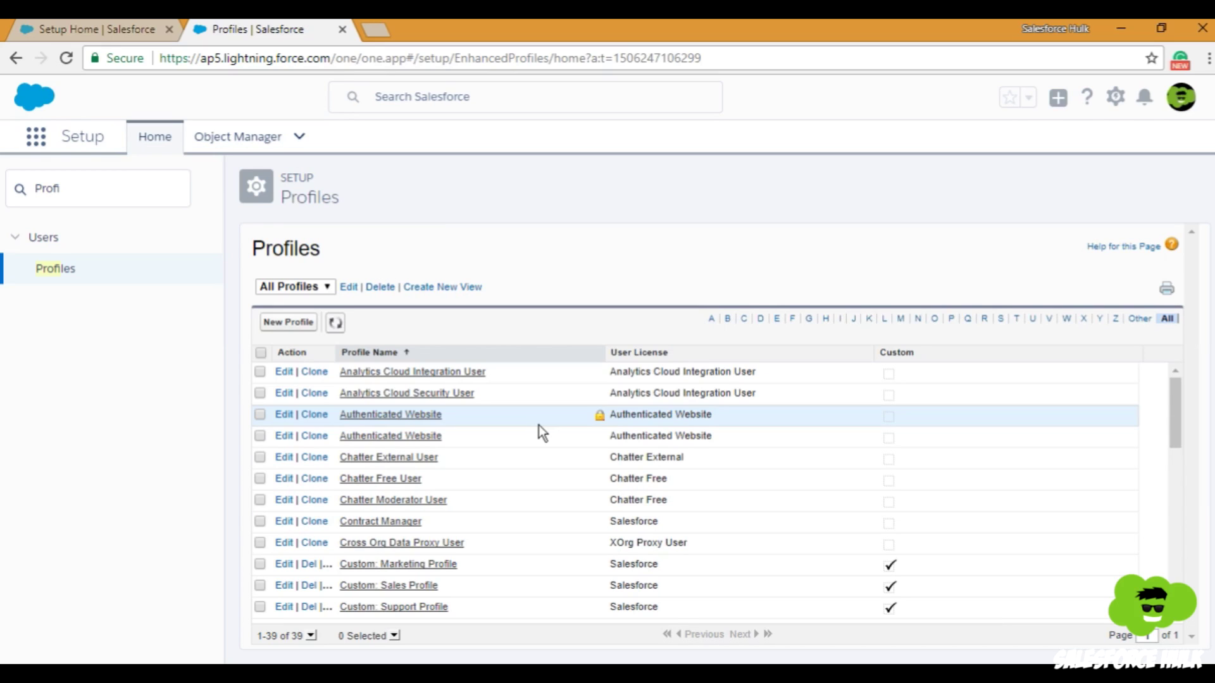
{"action": "scroll", "coordinate": [400, 469], "scroll_direction": "down", "scroll_amount": 3}
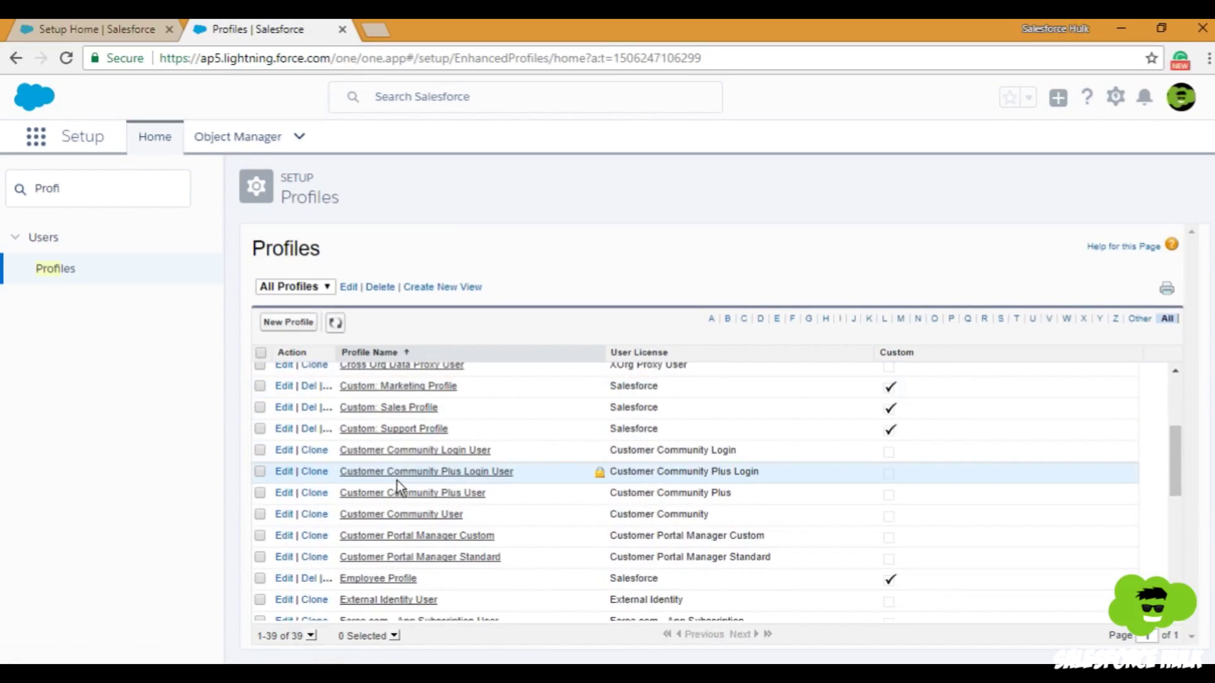
{"action": "scroll", "coordinate": [397, 486], "scroll_direction": "down", "scroll_amount": 3}
{"action": "left_click", "coordinate": [400, 400]}
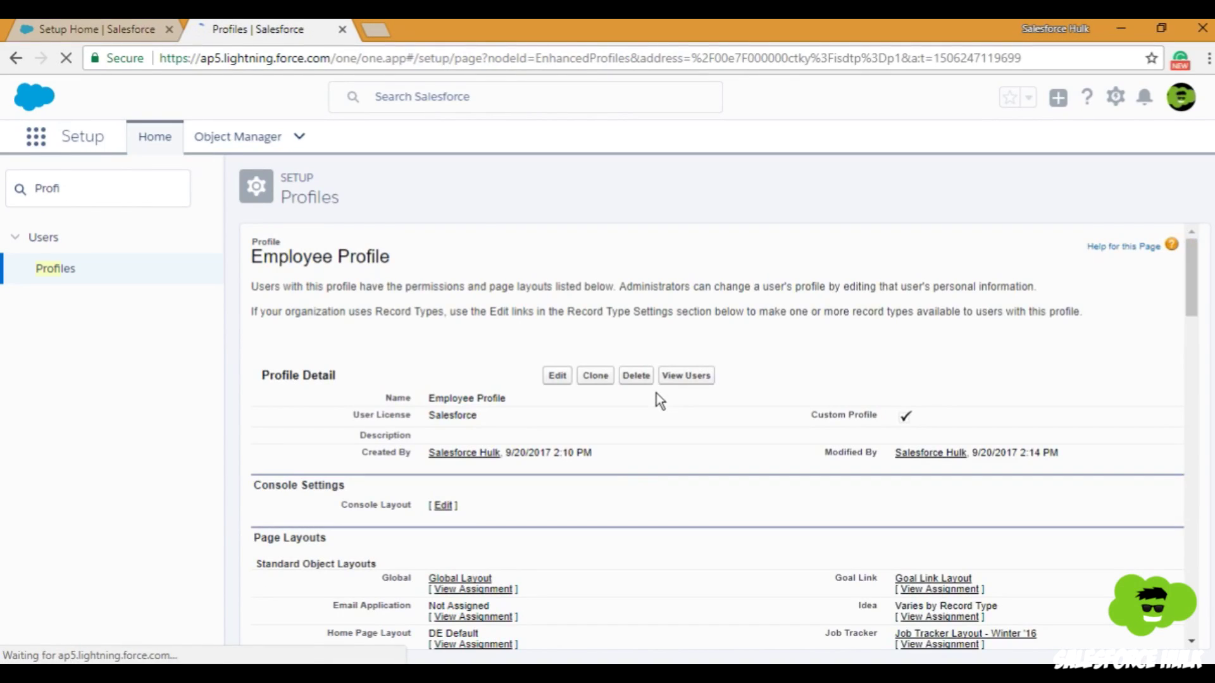
Open the Employee Profile's field-level security for the Lead object for editing.
{"action": "scroll", "coordinate": [658, 396], "scroll_direction": "down", "scroll_amount": 10}
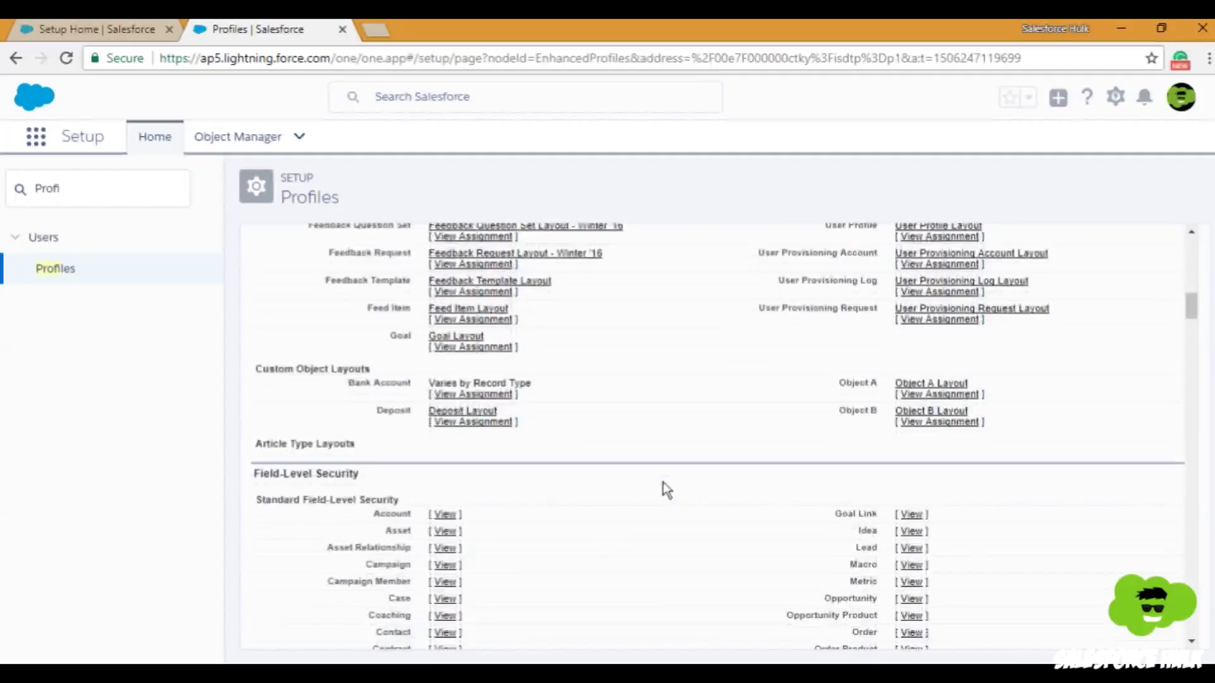
{"action": "scroll", "coordinate": [663, 482], "scroll_direction": "down", "scroll_amount": 4}
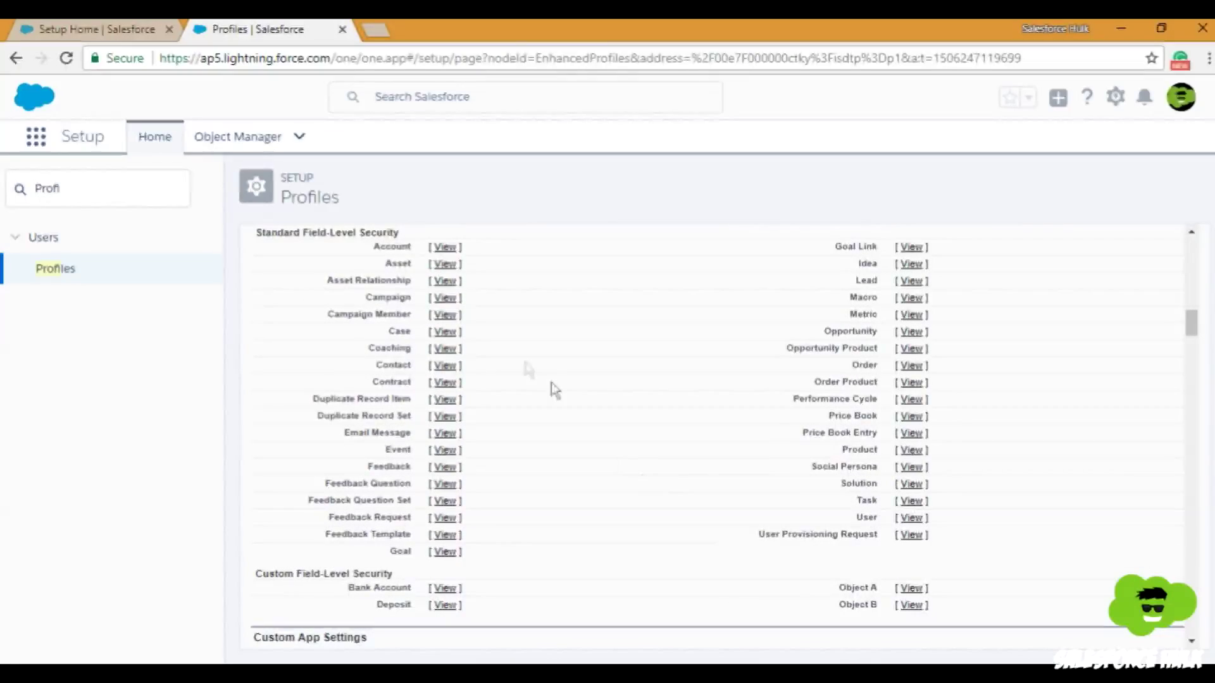
{"action": "left_click", "coordinate": [915, 282]}
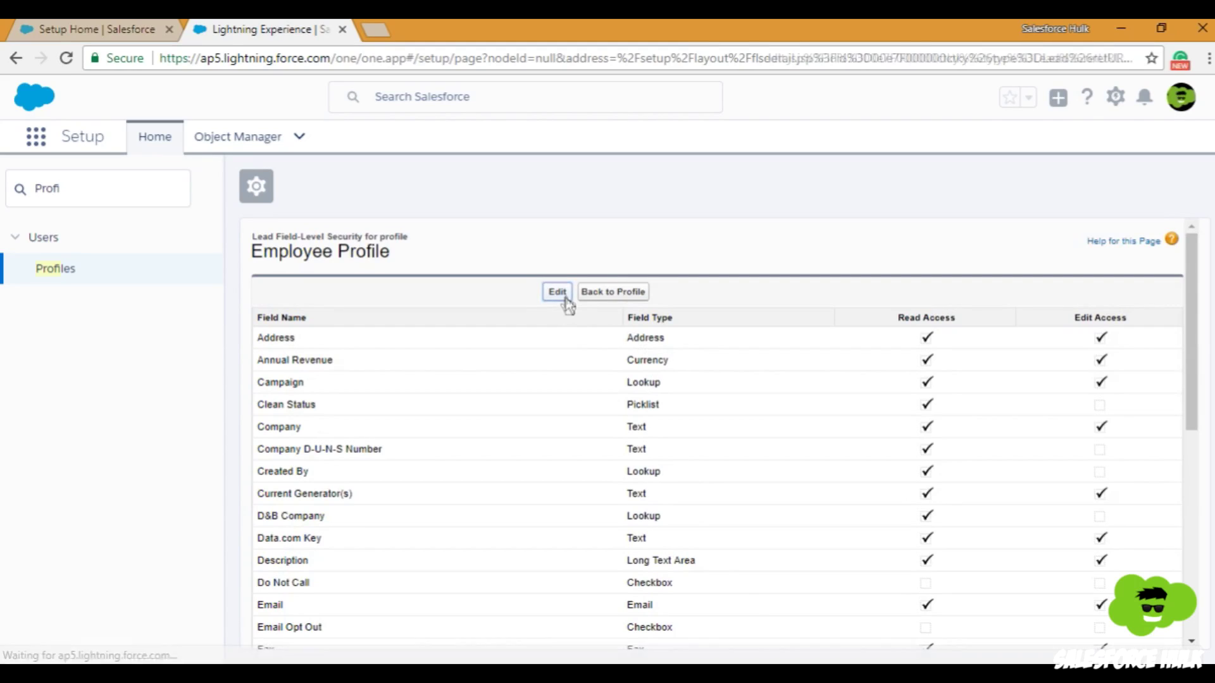
{"action": "left_click", "coordinate": [558, 293]}
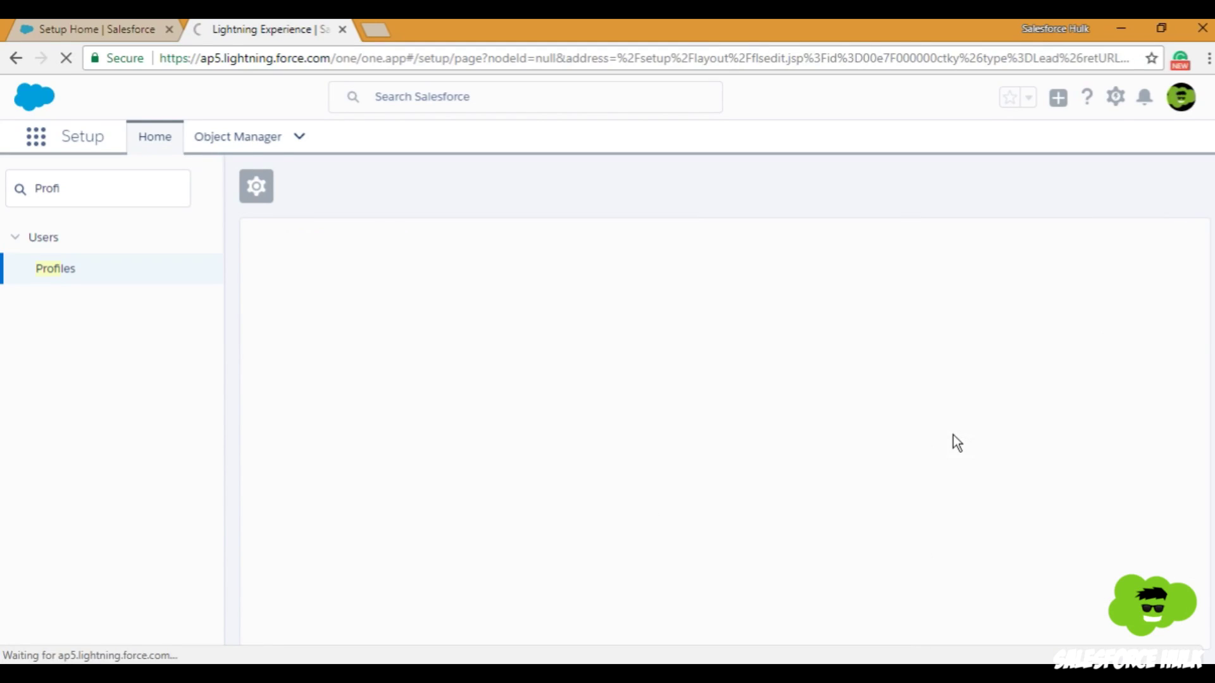
Remove the Employee Profile's edit access to the Lead Email field, leaving read access enabled.
{"action": "scroll", "coordinate": [953, 435], "scroll_direction": "down", "scroll_amount": 3}
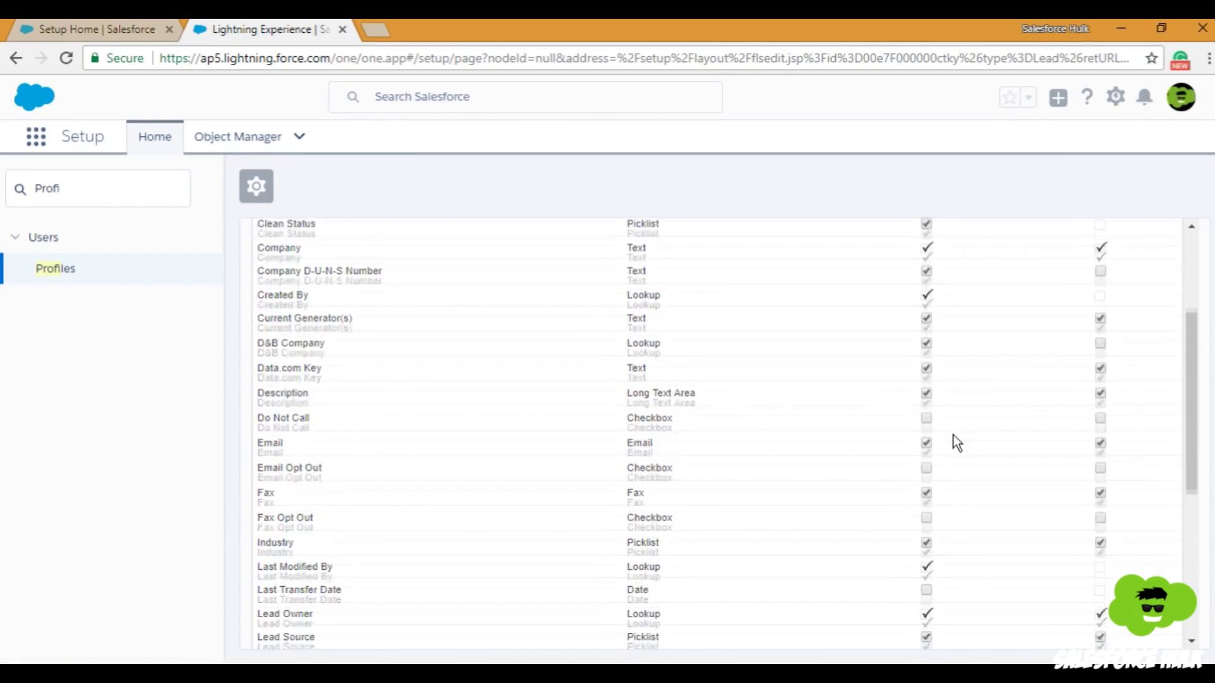
{"action": "left_click", "coordinate": [1100, 364]}
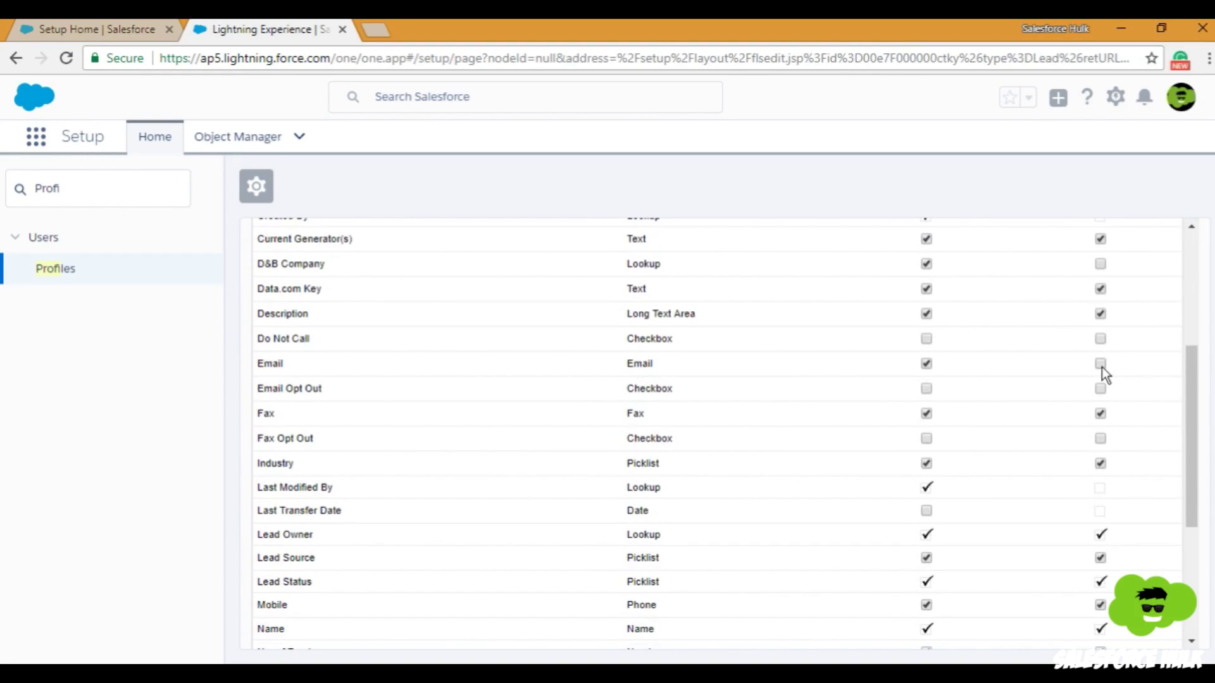
{"action": "scroll", "coordinate": [275, 370], "scroll_direction": "up", "scroll_amount": 5}
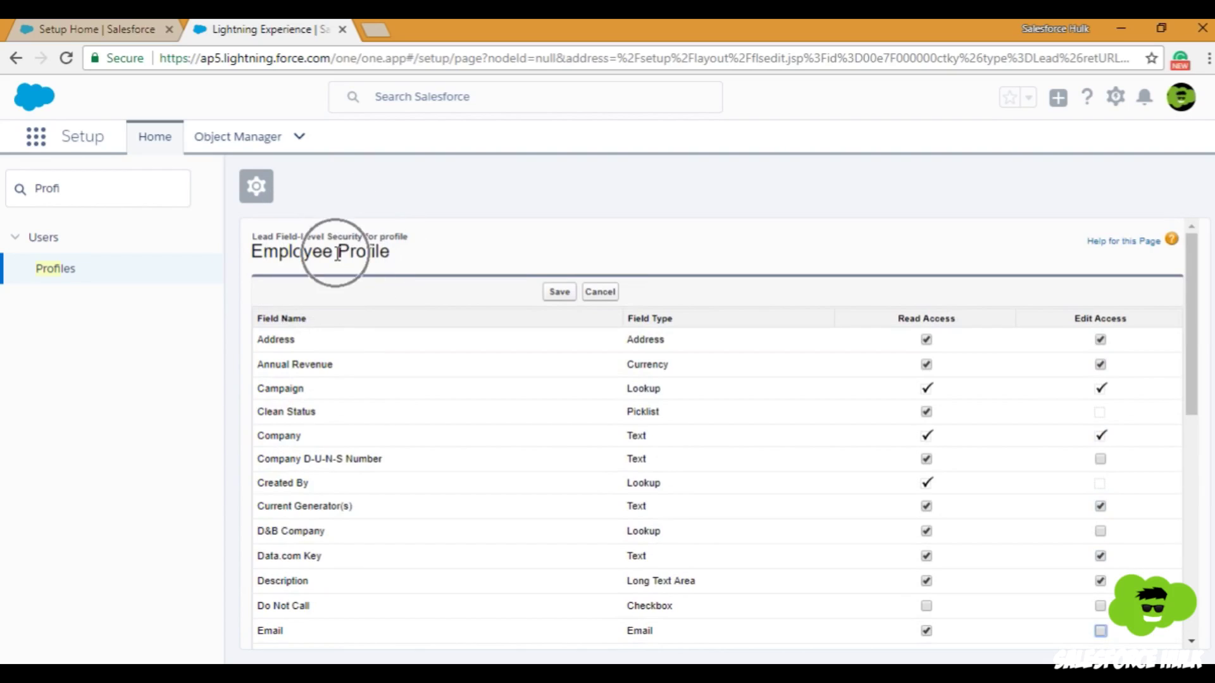
Remove the Employee Profile's edit access to the Lead Phone field.
{"action": "scroll", "coordinate": [578, 420], "scroll_direction": "down", "scroll_amount": 5}
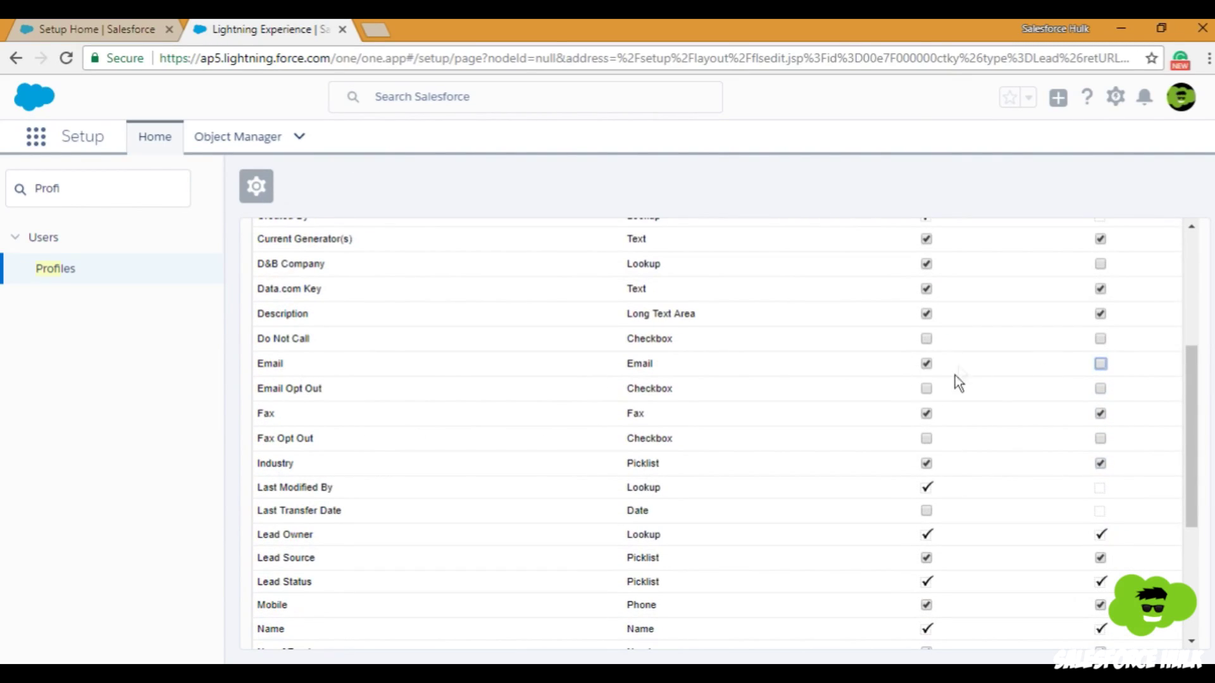
{"action": "scroll", "coordinate": [466, 453], "scroll_direction": "down", "scroll_amount": 3}
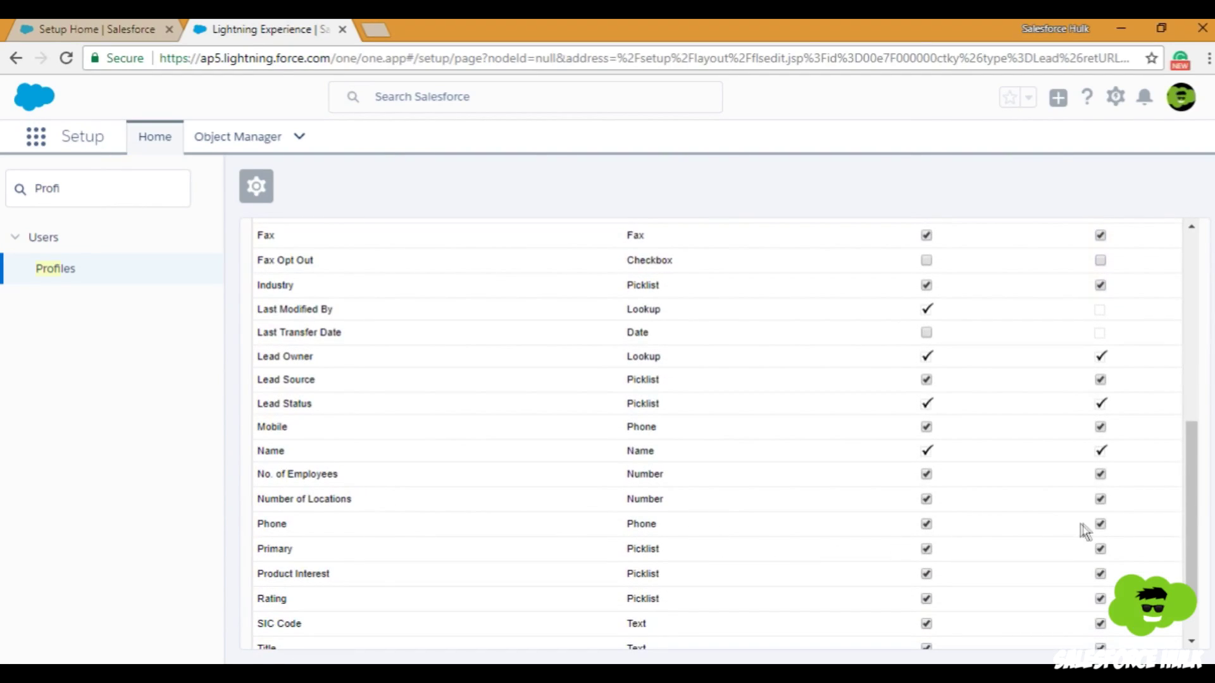
{"action": "left_click", "coordinate": [1100, 524]}
{"action": "scroll", "coordinate": [1145, 533], "scroll_direction": "up", "scroll_amount": 5}
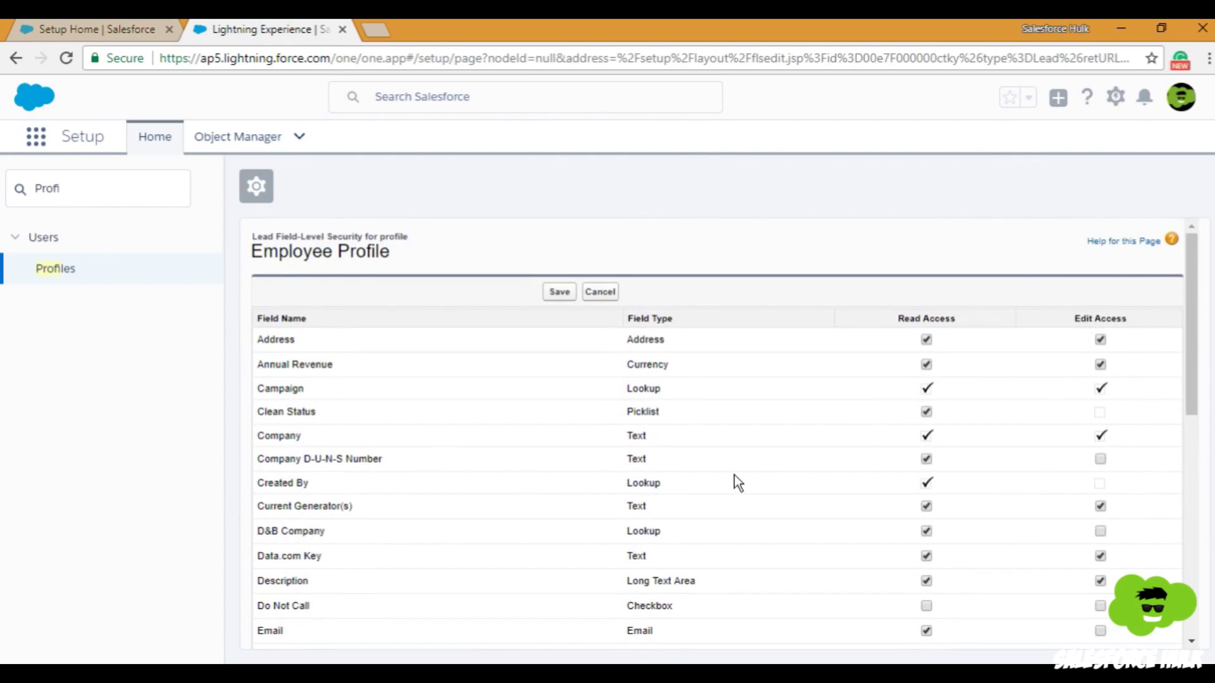
Save the Employee Profile's Lead field-level security and open the Front Desk Profile from the profiles list.
{"action": "left_click", "coordinate": [560, 294]}
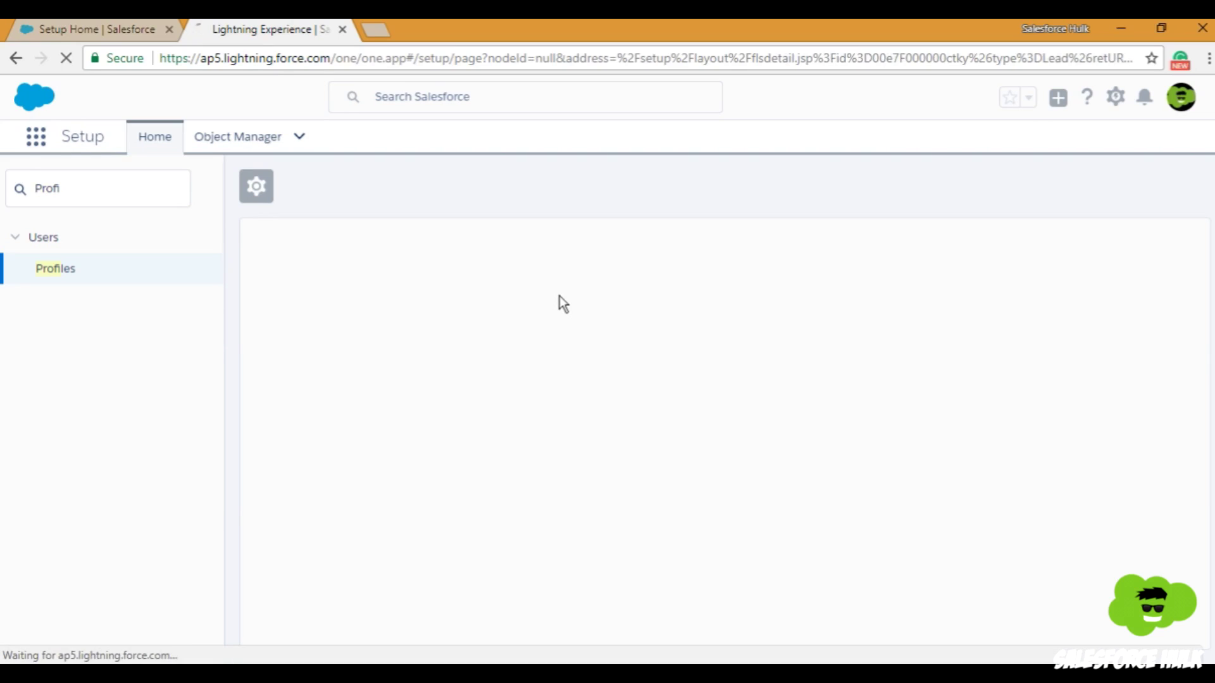
{"action": "left_click", "coordinate": [84, 282]}
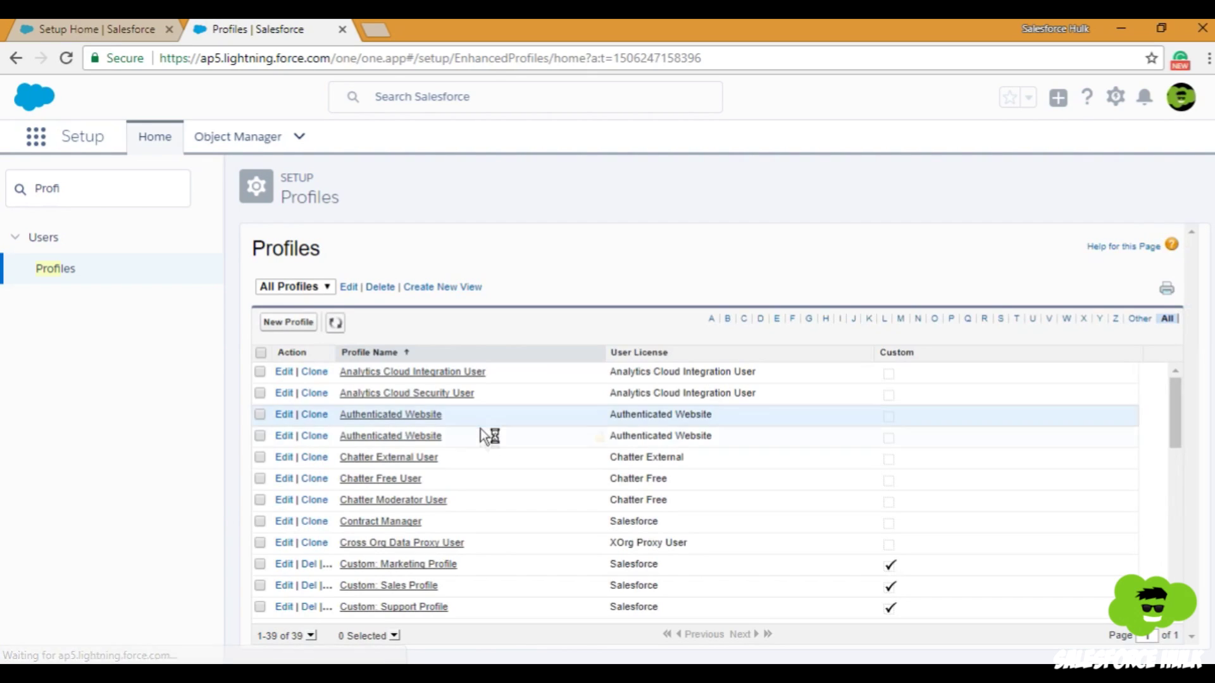
{"action": "scroll", "coordinate": [481, 443], "scroll_direction": "down", "scroll_amount": 3}
{"action": "scroll", "coordinate": [388, 510], "scroll_direction": "down", "scroll_amount": 3}
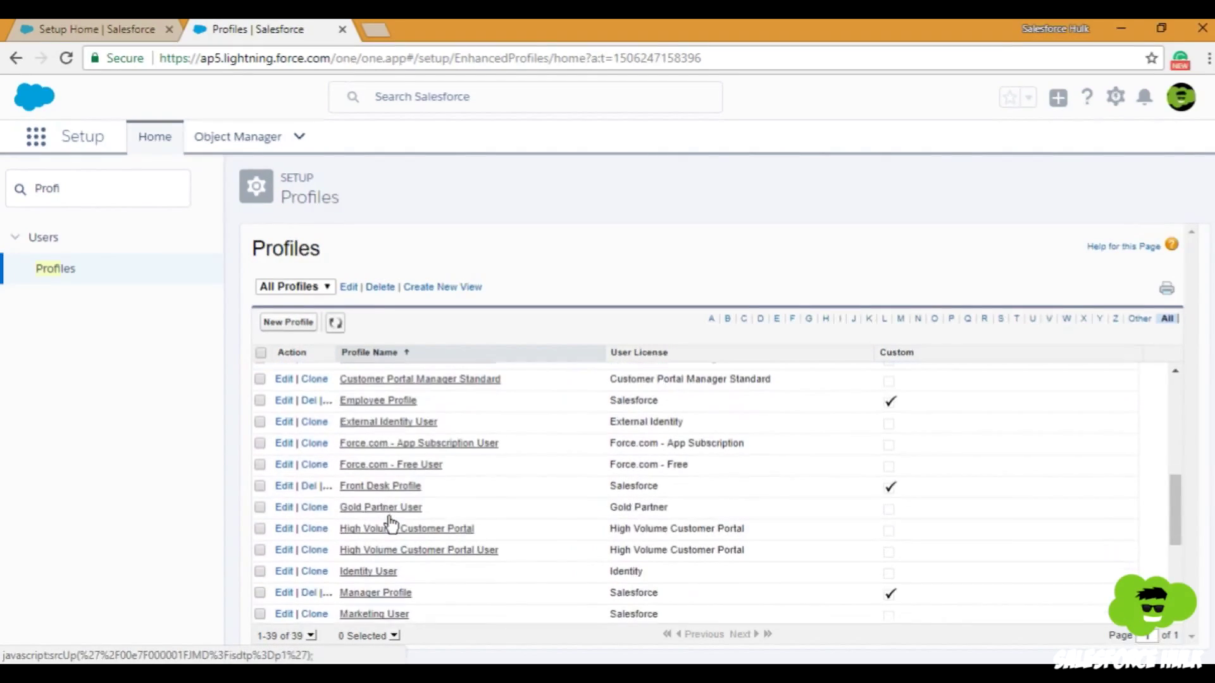
{"action": "left_click", "coordinate": [388, 490]}
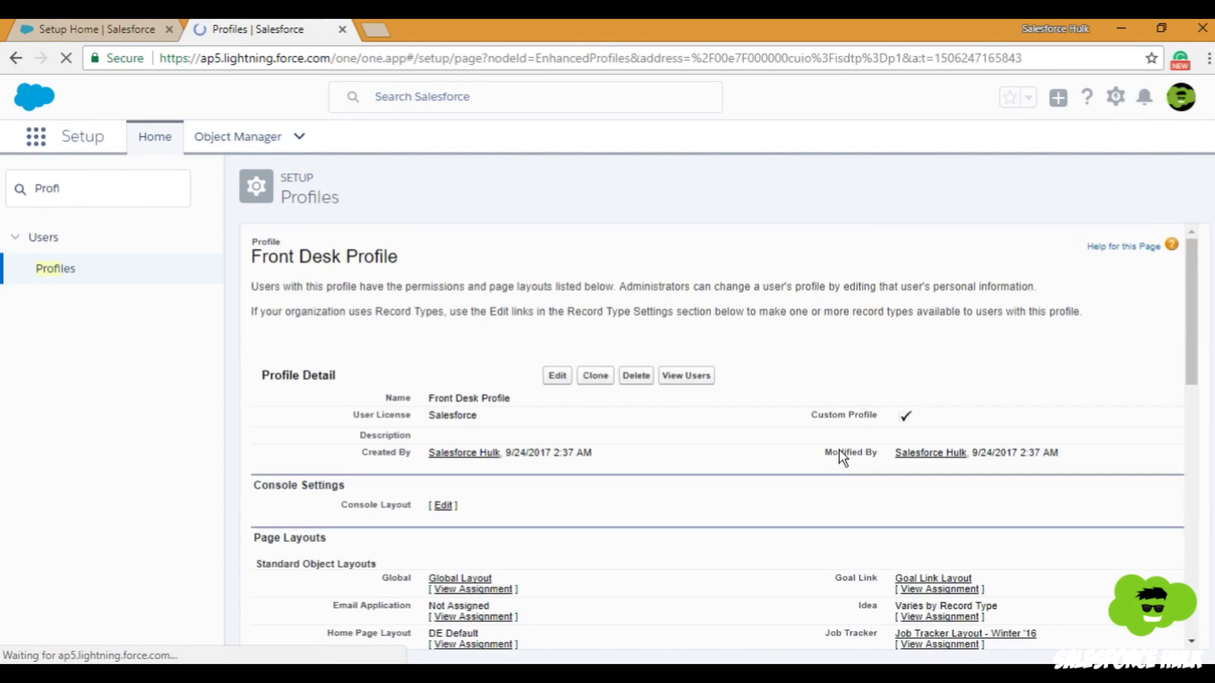
Open the Front Desk Profile's field-level security for the Lead object for editing.
{"action": "scroll", "coordinate": [839, 450], "scroll_direction": "down", "scroll_amount": 15}
{"action": "scroll", "coordinate": [839, 450], "scroll_direction": "down", "scroll_amount": 5}
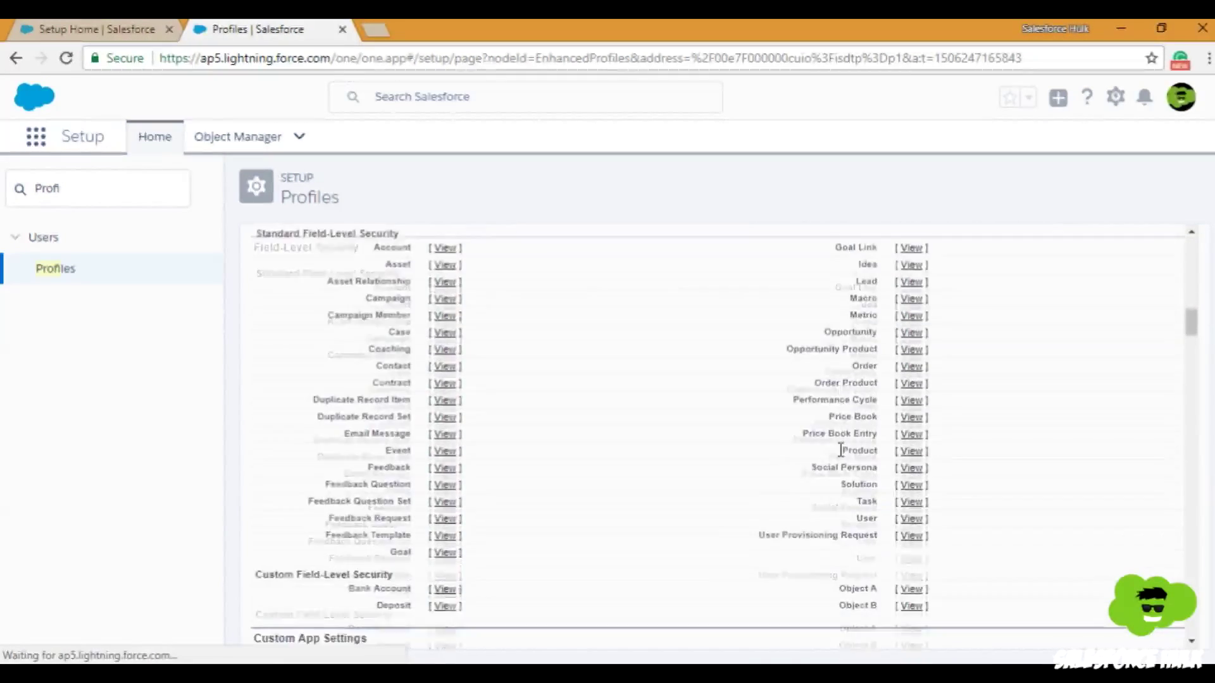
{"action": "scroll", "coordinate": [885, 379], "scroll_direction": "up", "scroll_amount": 2}
{"action": "left_click", "coordinate": [911, 357]}
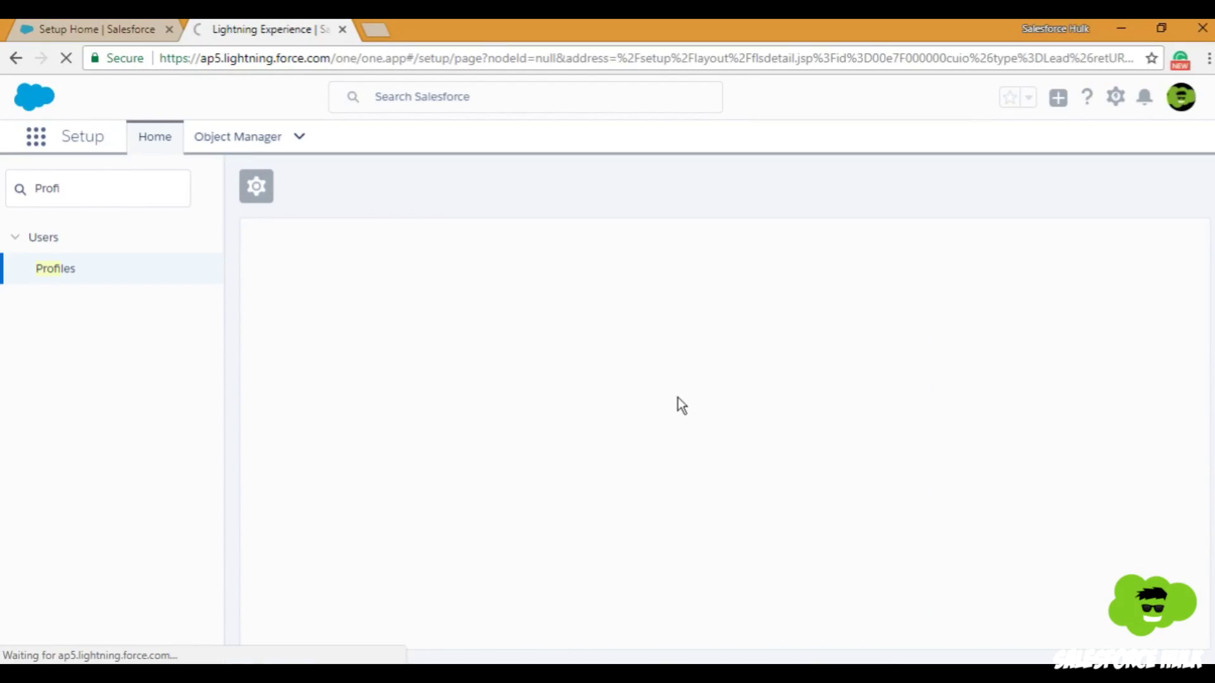
{"action": "left_click", "coordinate": [559, 294]}
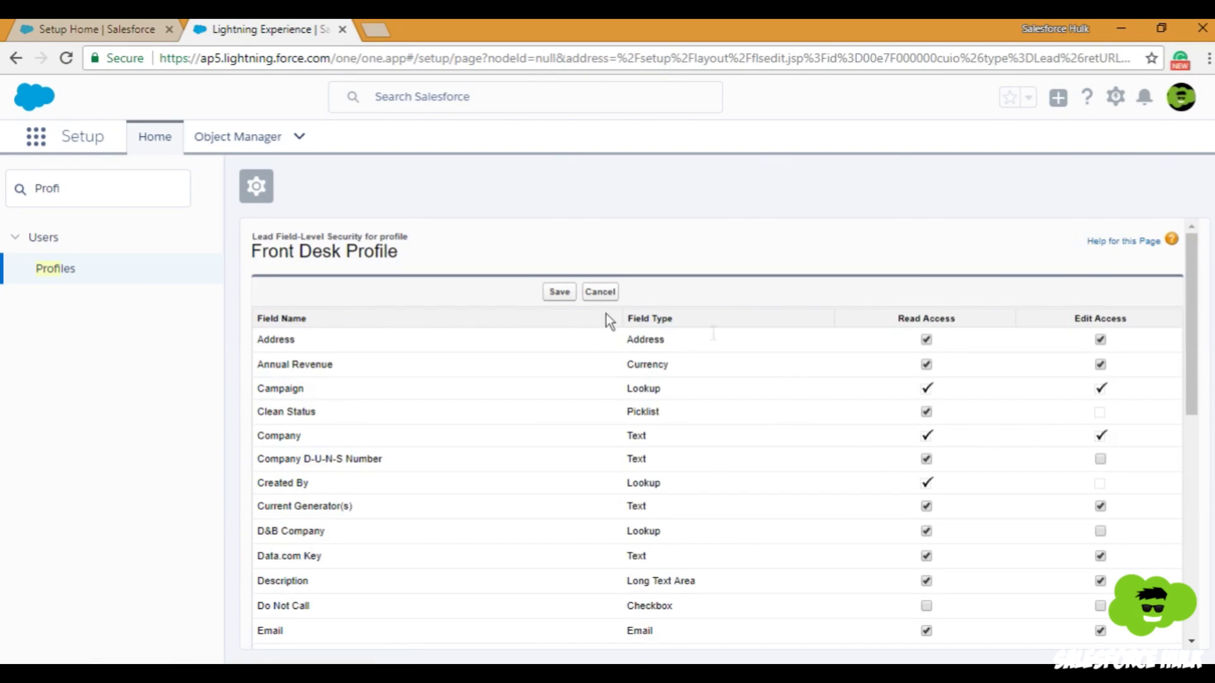
Remove the Front Desk Profile's read and edit access to the Lead Email and Phone fields, save, and review the saved access.
{"action": "scroll", "coordinate": [1038, 424], "scroll_direction": "down", "scroll_amount": 3}
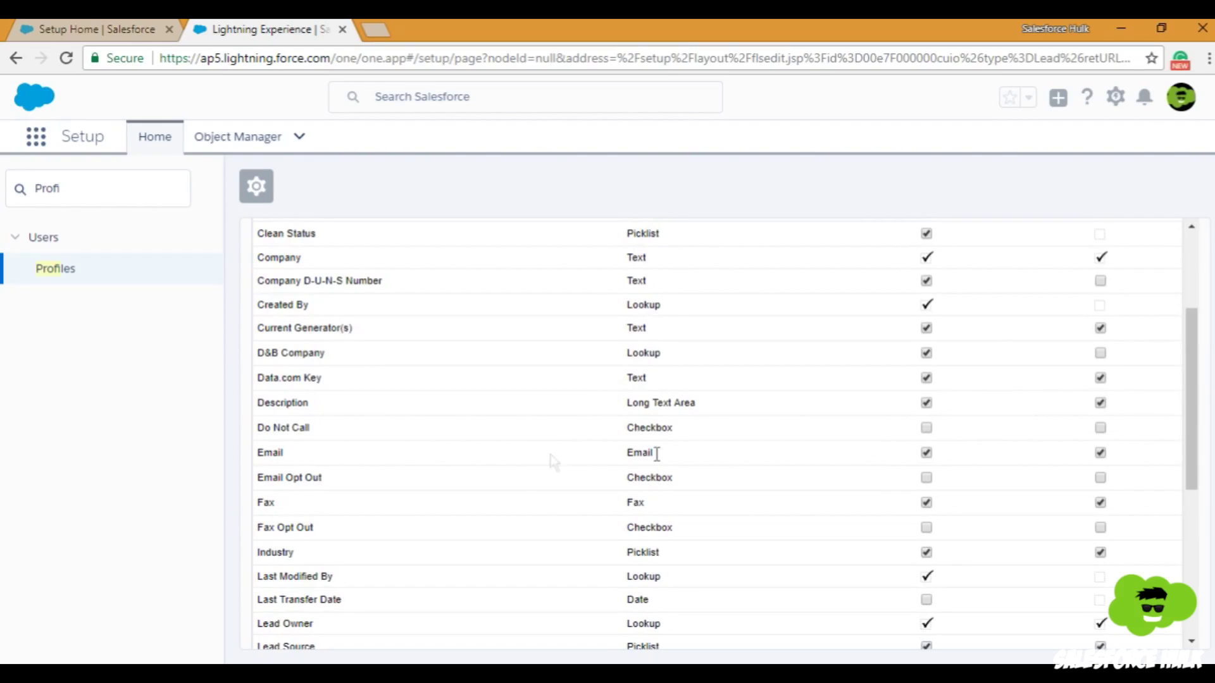
{"action": "left_click", "coordinate": [1101, 453]}
{"action": "scroll", "coordinate": [953, 474], "scroll_direction": "down", "scroll_amount": 5}
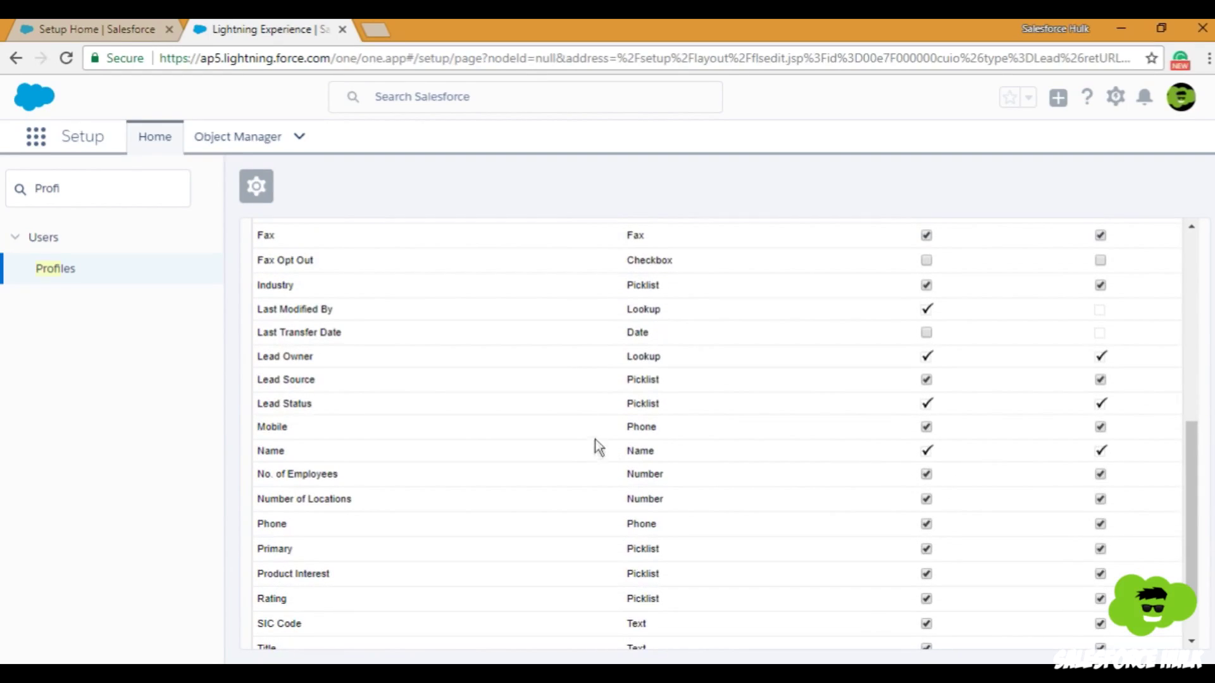
{"action": "left_click", "coordinate": [926, 524]}
{"action": "left_click", "coordinate": [1101, 524]}
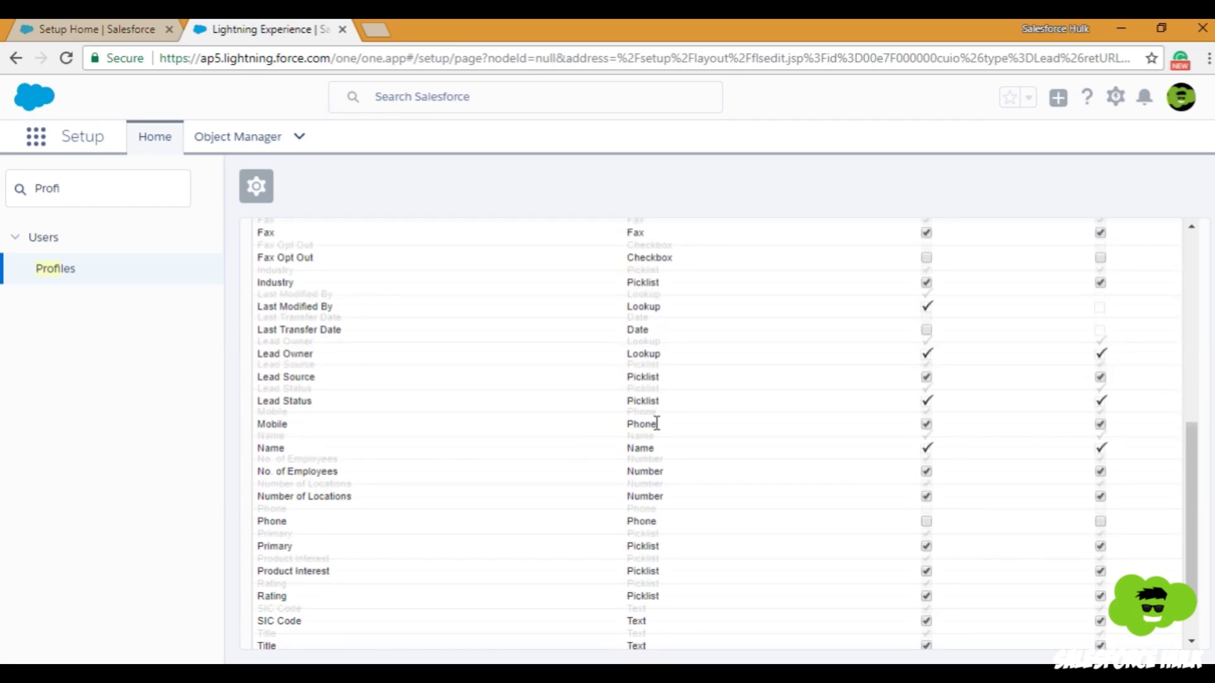
{"action": "scroll", "coordinate": [656, 423], "scroll_direction": "down", "scroll_amount": 2}
{"action": "left_click", "coordinate": [550, 626]}
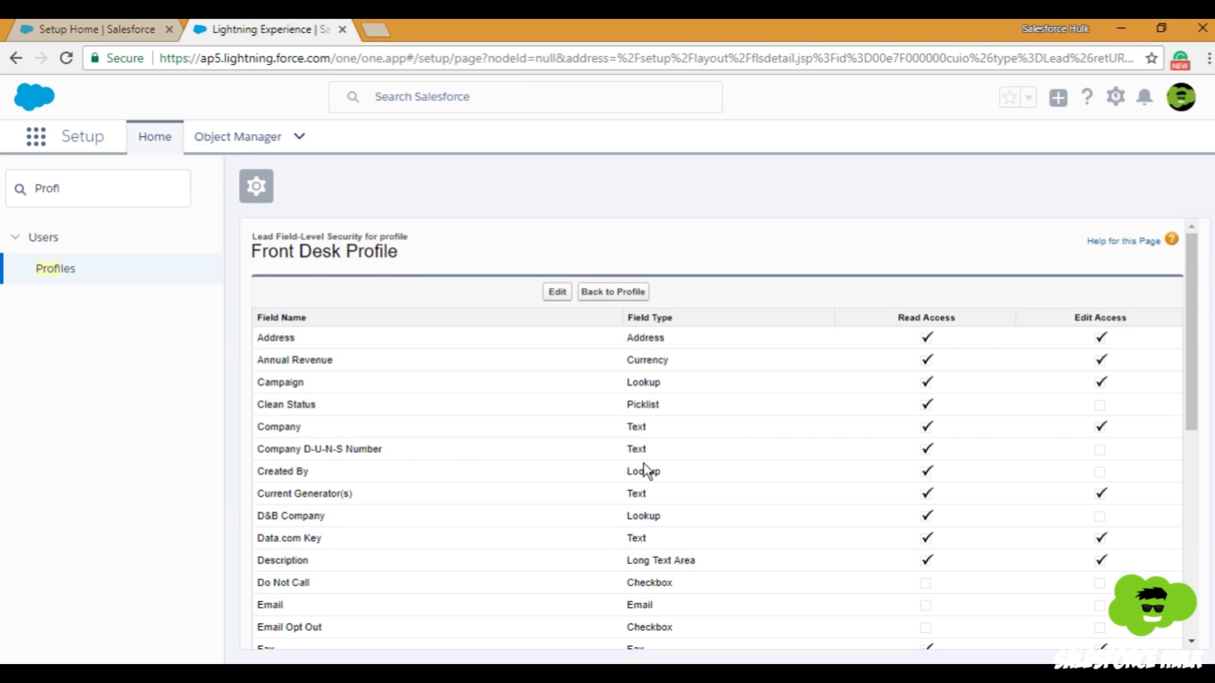
{"action": "scroll", "coordinate": [633, 379], "scroll_direction": "down", "scroll_amount": 7}
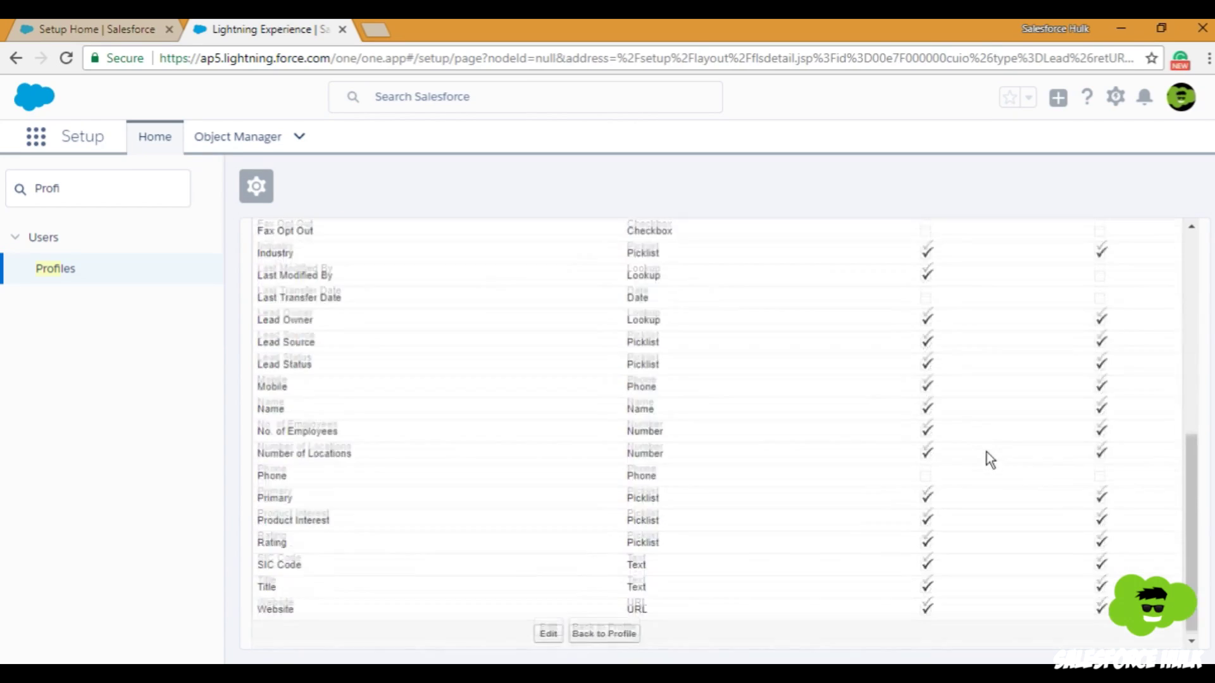
{"action": "scroll", "coordinate": [841, 464], "scroll_direction": "up", "scroll_amount": 7}
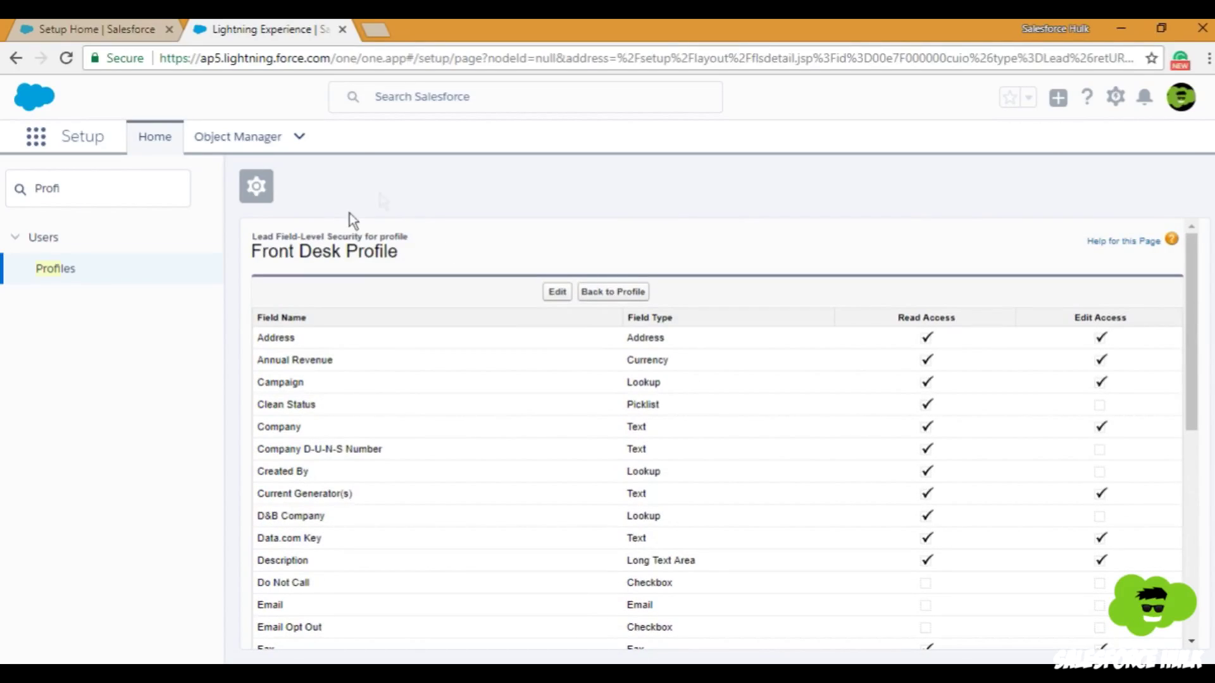
Search Setup for "permiss" and open the Permission Sets page.
{"action": "left_click", "coordinate": [95, 269]}
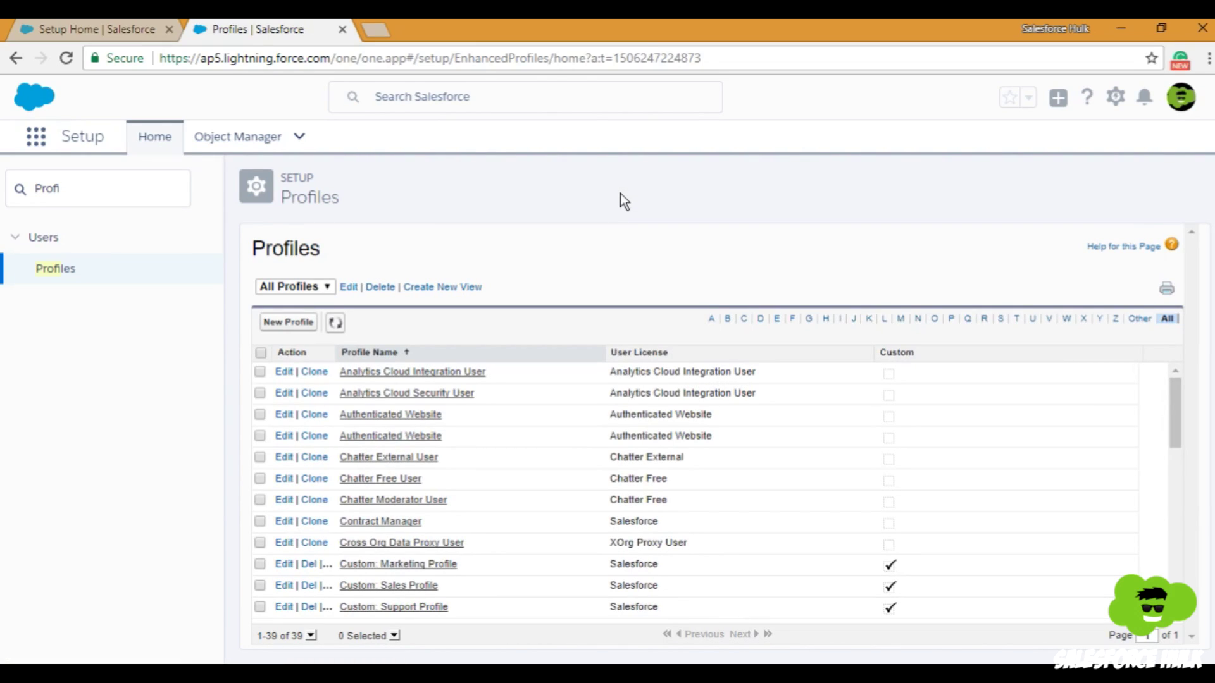
{"action": "left_click_drag", "start_coordinate": [154, 189], "coordinate": [3, 196]}
{"action": "key", "text": "BackSpace"}
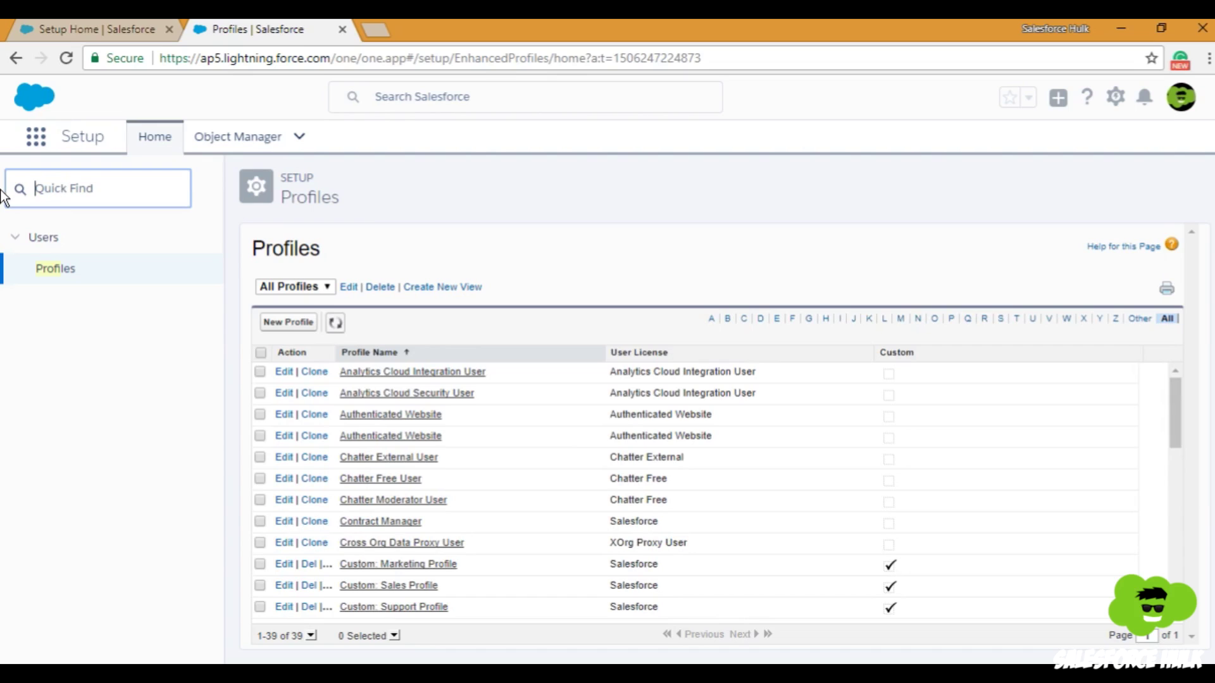
{"action": "type", "text": "permiss"}
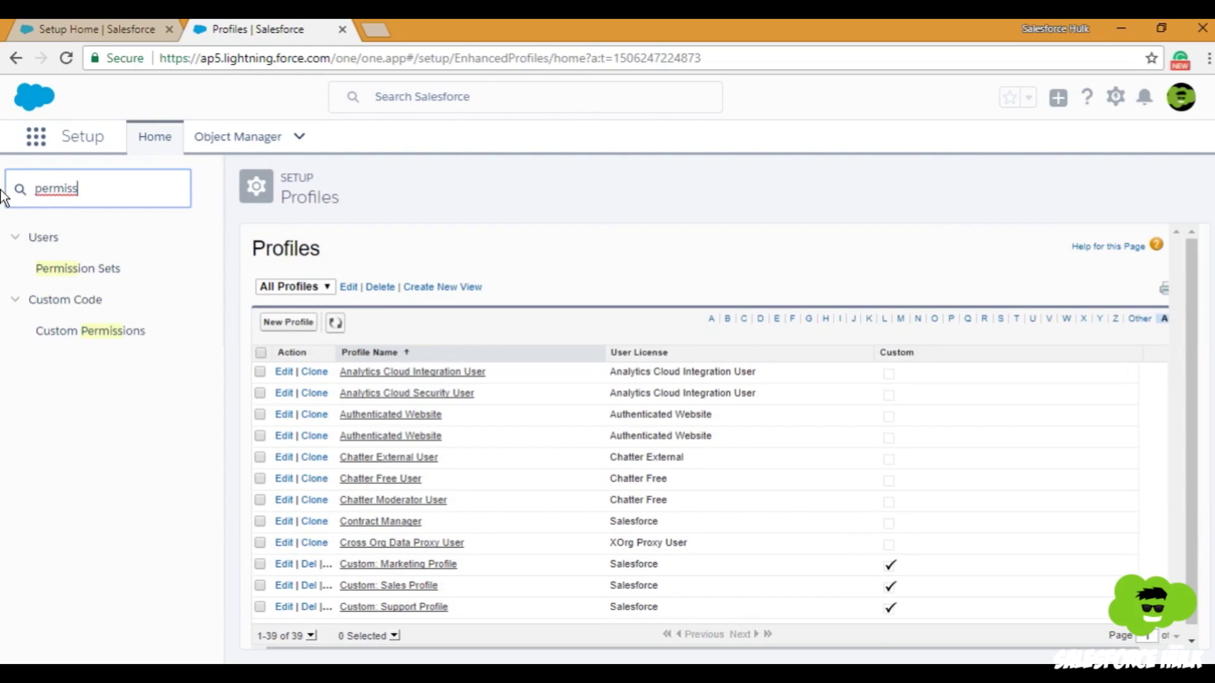
{"action": "left_click", "coordinate": [109, 270]}
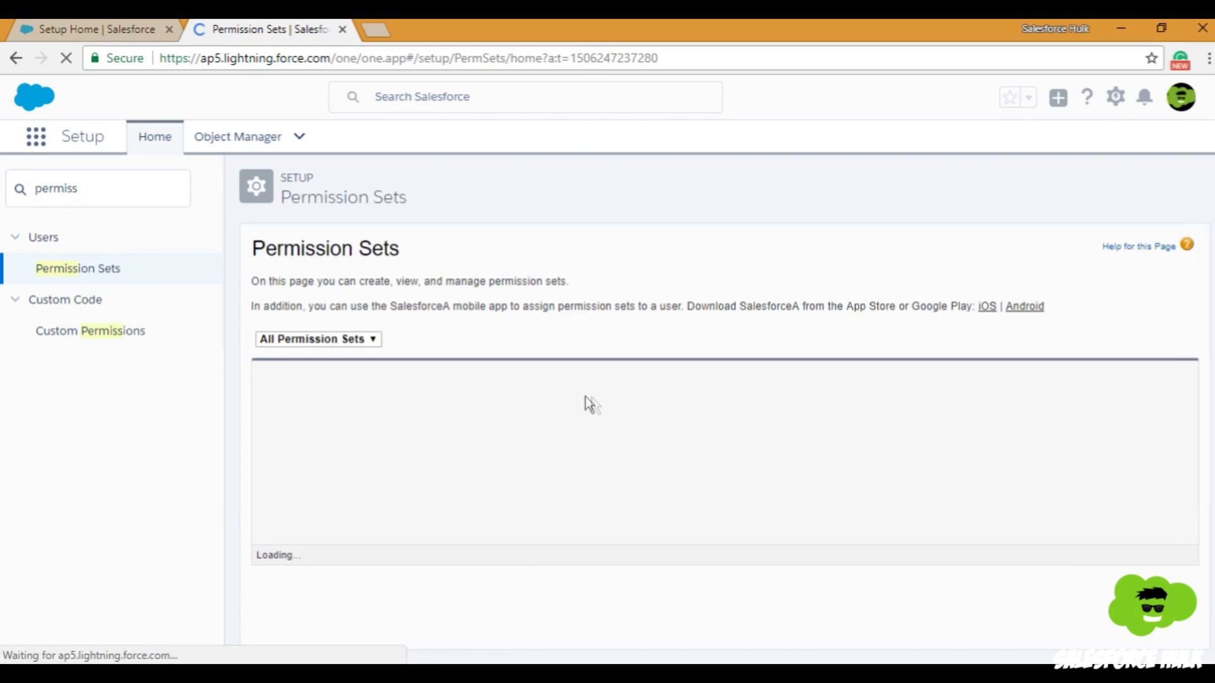
Create and save a permission set labelled "Field Additional Access Lead" with API name Field_Additional_Access_Lead.
{"action": "left_click", "coordinate": [273, 377]}
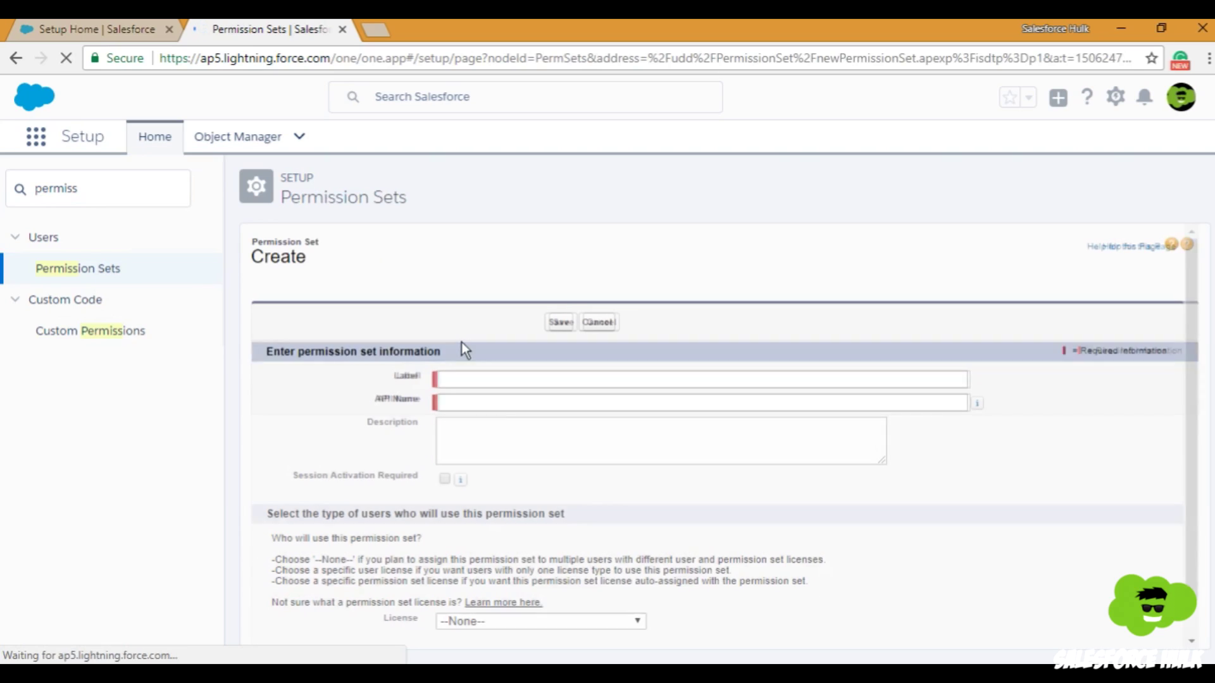
{"action": "left_click", "coordinate": [487, 381]}
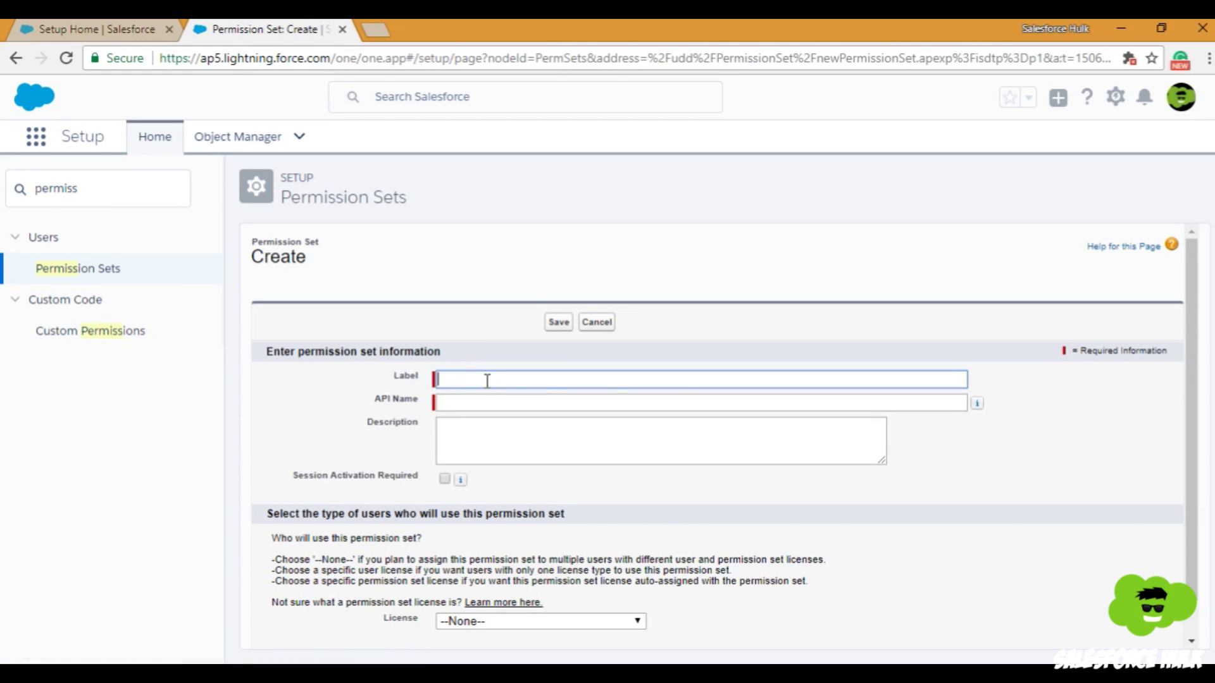
{"action": "type", "text": "Field Additional Ac"}
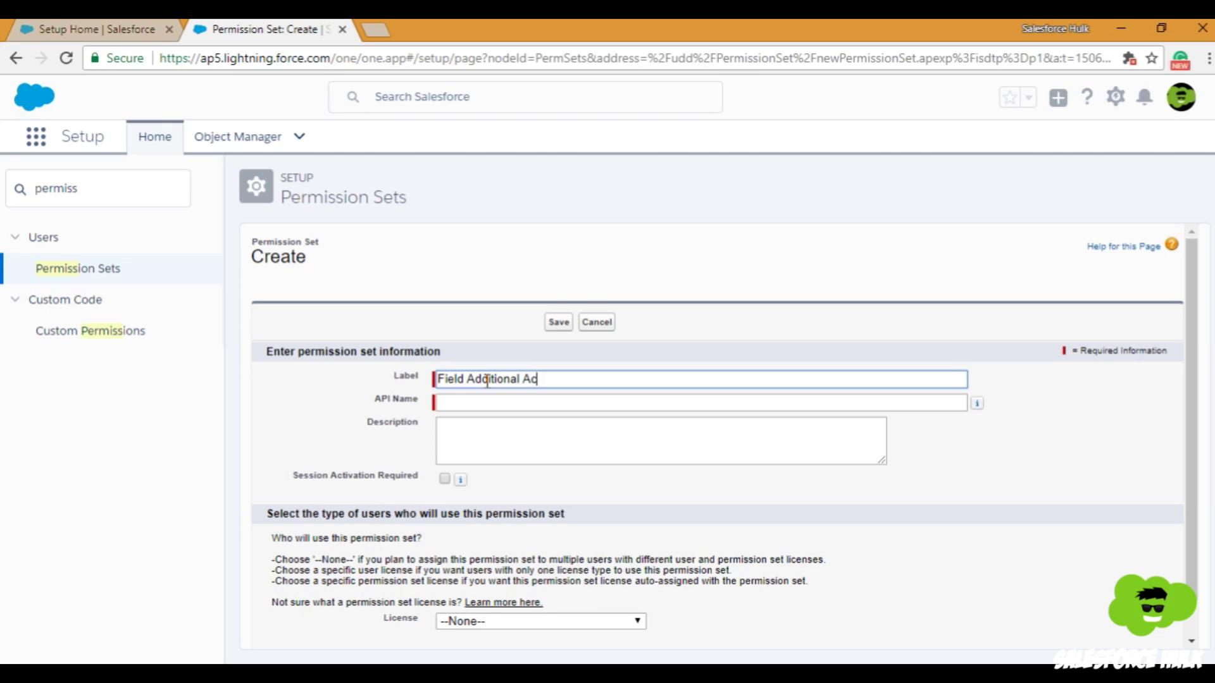
{"action": "type", "text": "cess Lead"}
{"action": "key", "text": "Tab"}
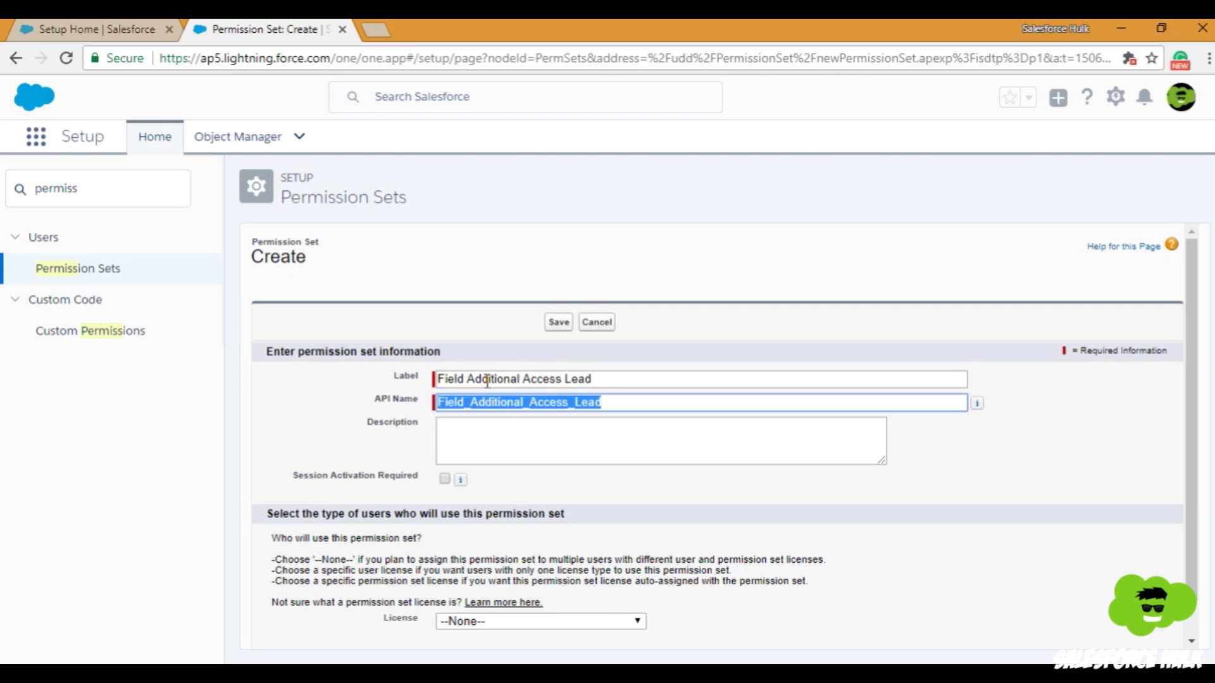
{"action": "left_click", "coordinate": [561, 326]}
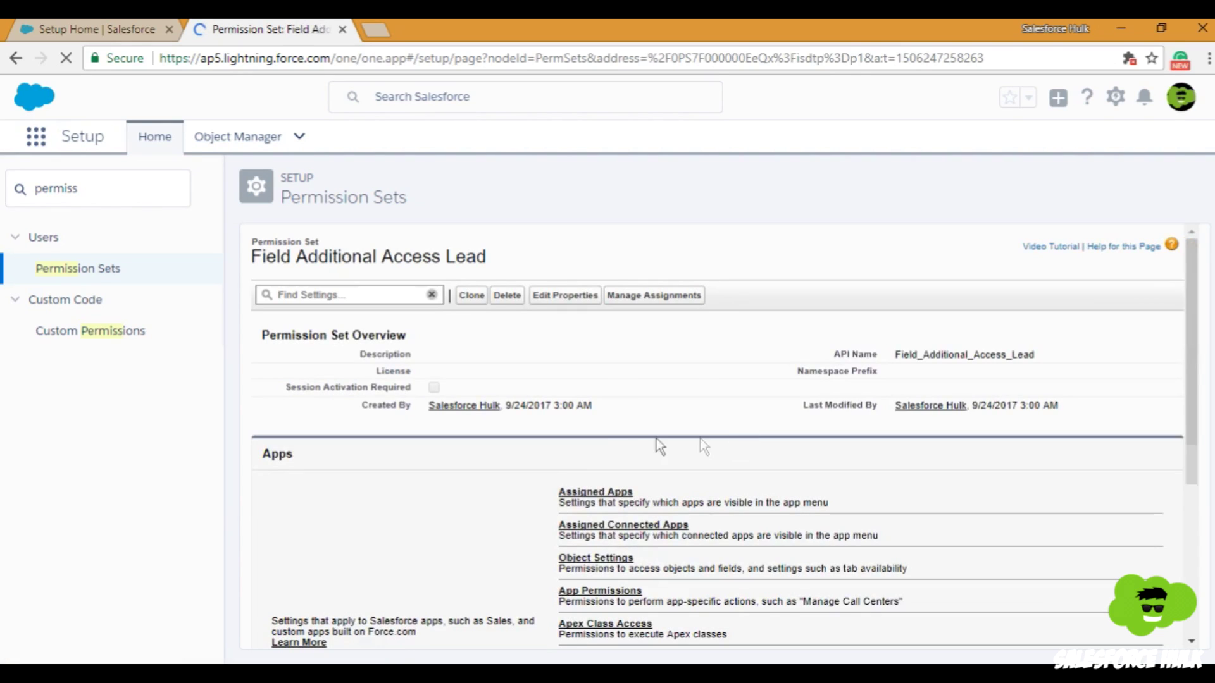
Open the new permission set's object settings for Leads for editing.
{"action": "scroll", "coordinate": [639, 447], "scroll_direction": "down", "scroll_amount": 3}
{"action": "left_click", "coordinate": [617, 383]}
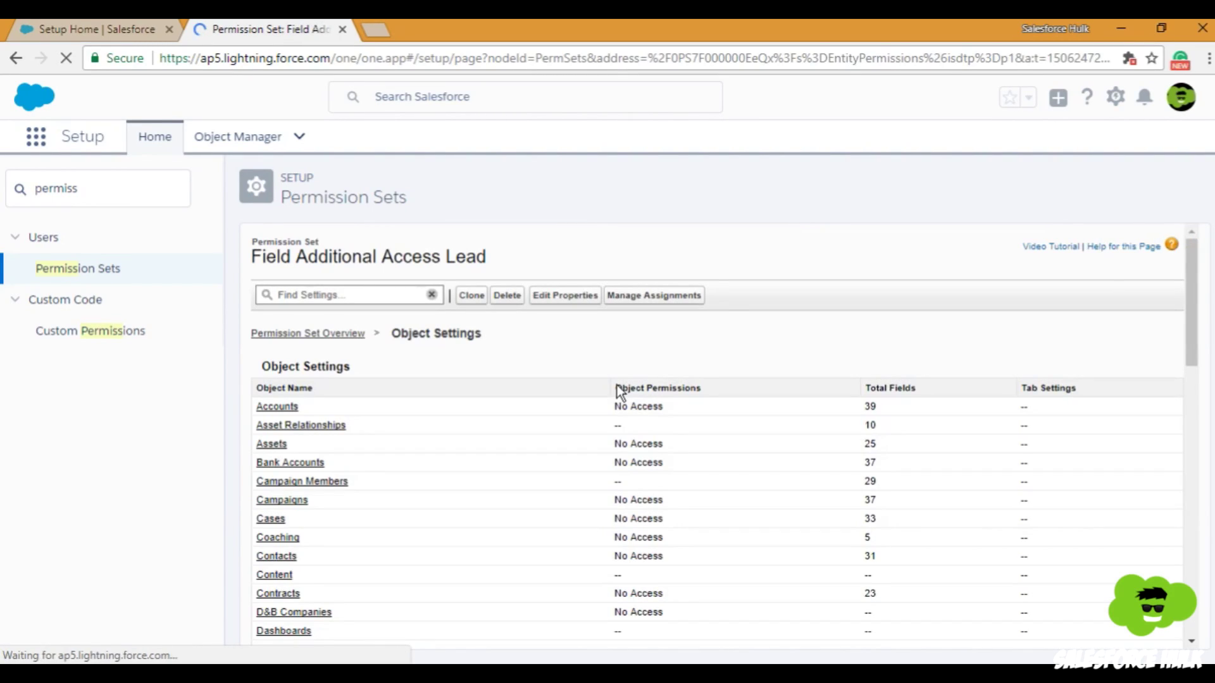
{"action": "scroll", "coordinate": [388, 323], "scroll_direction": "down", "scroll_amount": 3}
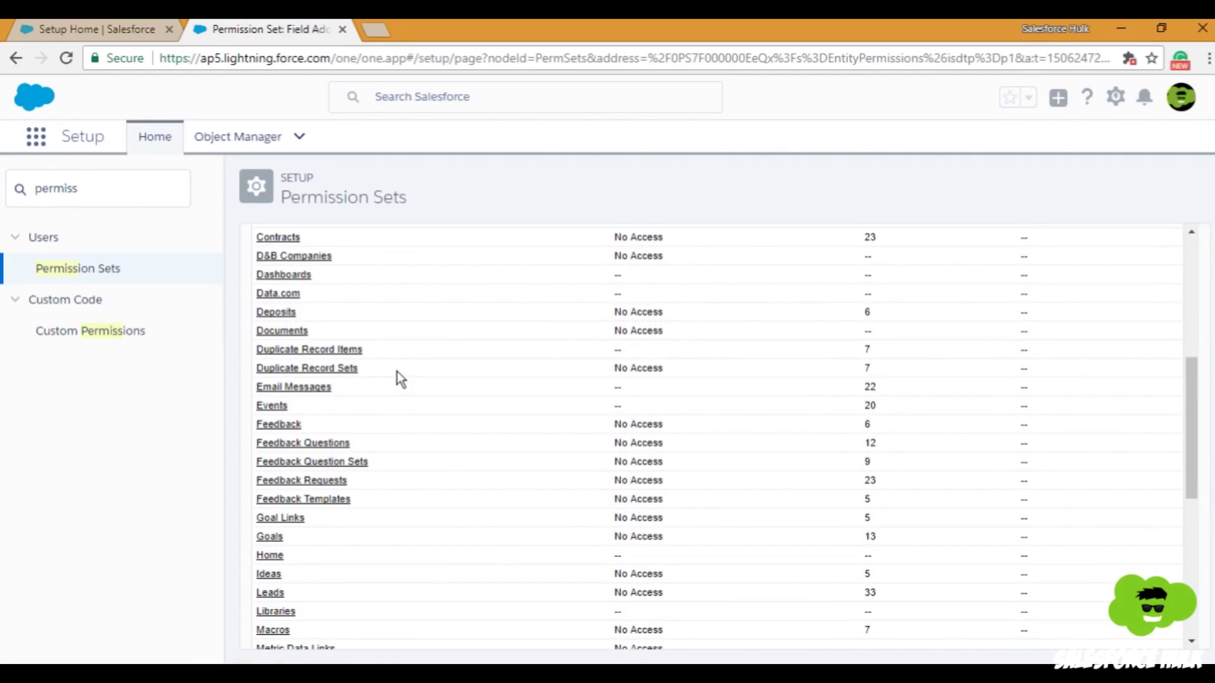
{"action": "scroll", "coordinate": [394, 371], "scroll_direction": "down", "scroll_amount": 6}
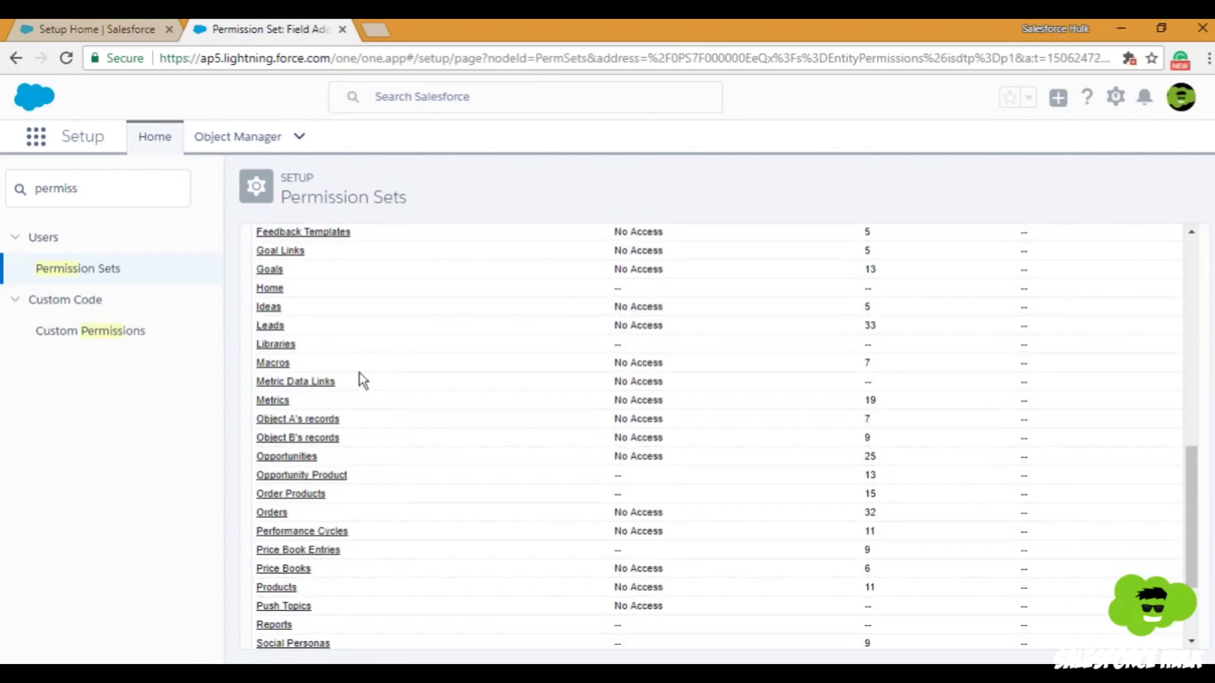
{"action": "left_click", "coordinate": [273, 329]}
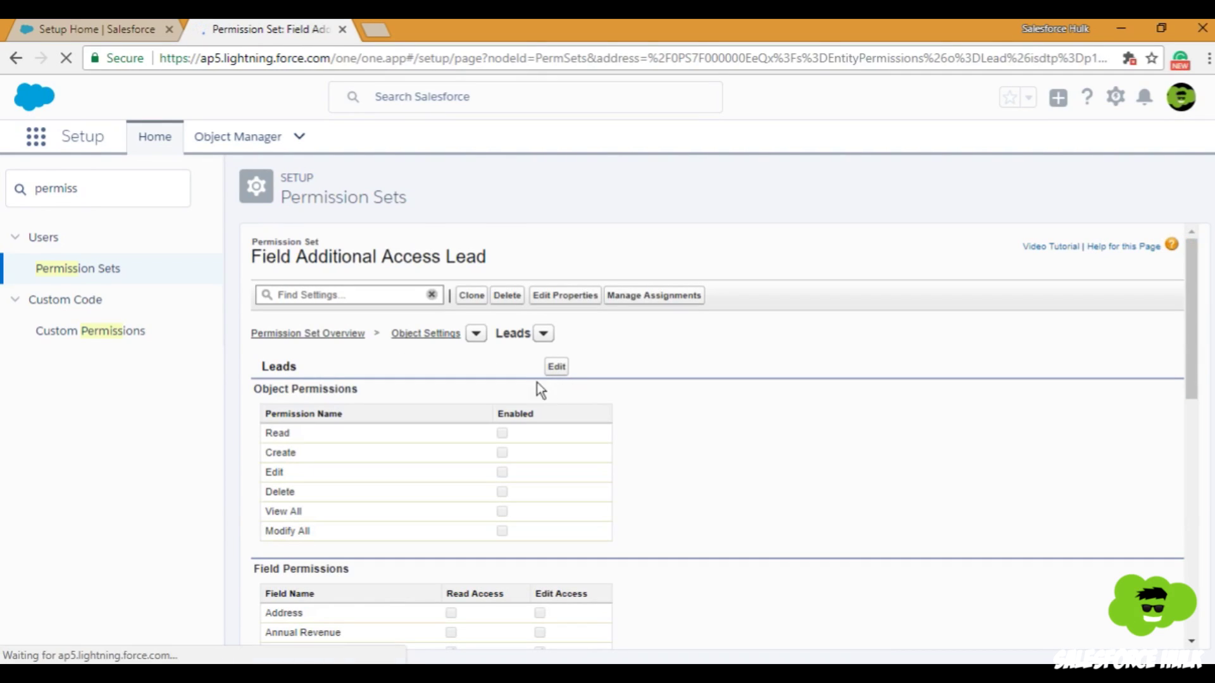
{"action": "left_click", "coordinate": [549, 371]}
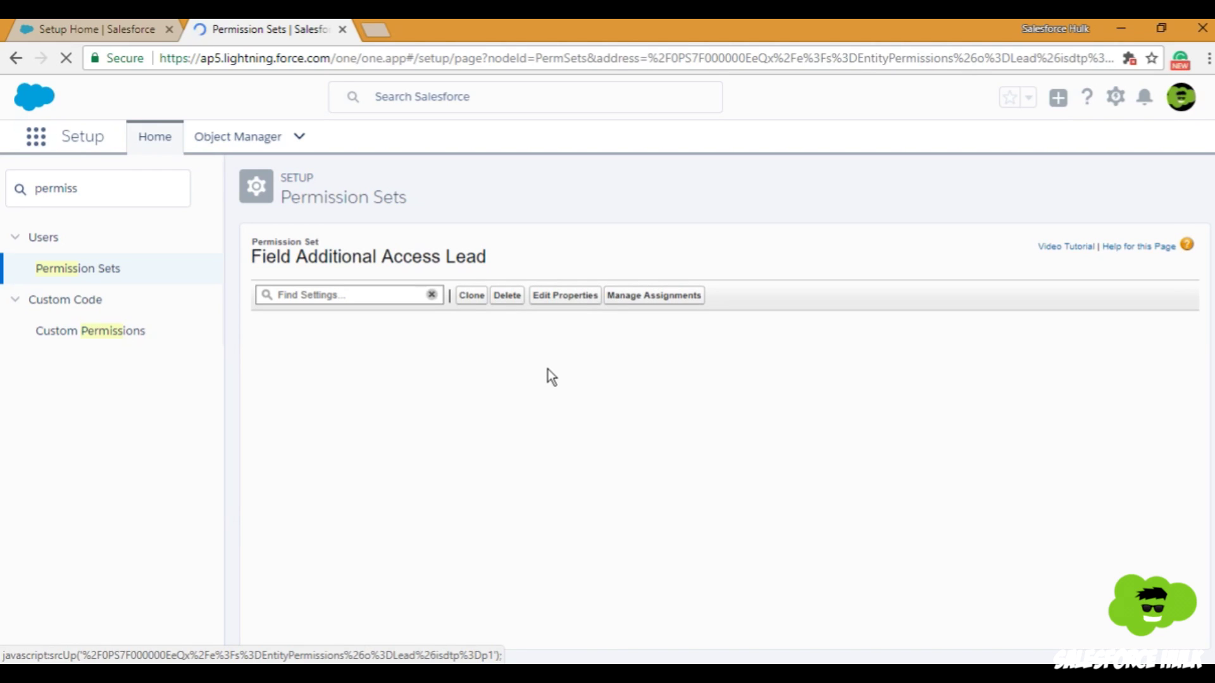
Grant read and edit access to the Lead Phone and Email fields in the Field Additional Access Lead permission set.
{"action": "scroll", "coordinate": [547, 371], "scroll_direction": "down", "scroll_amount": 5}
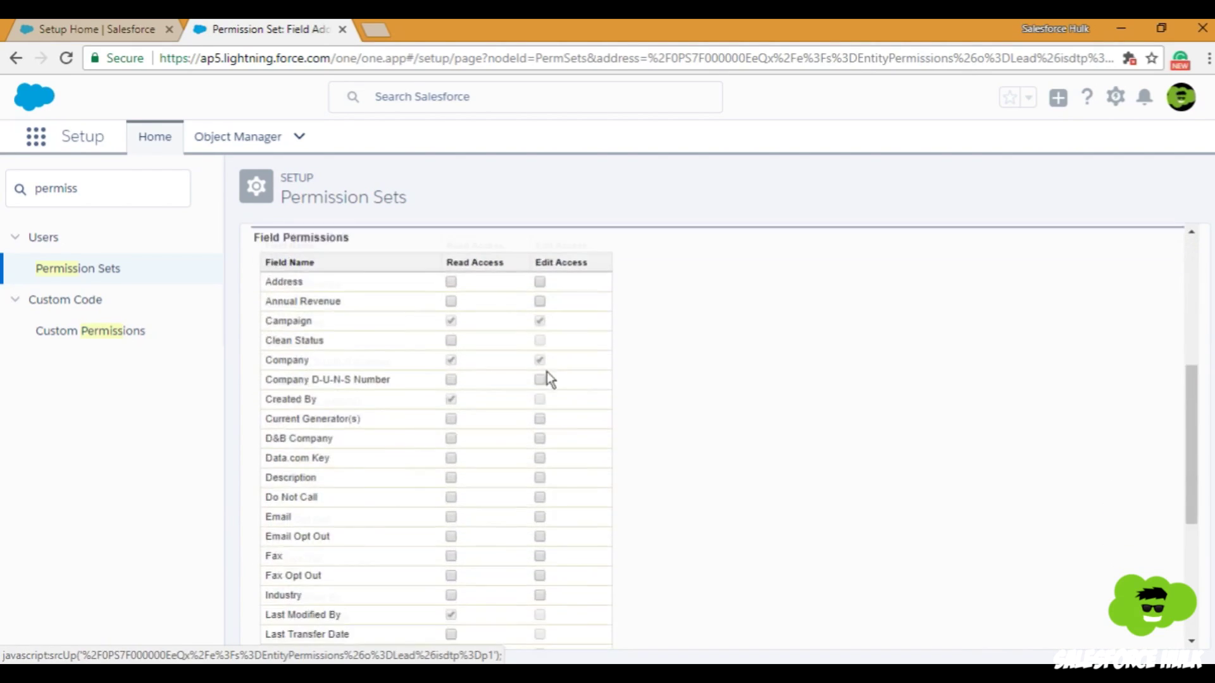
{"action": "scroll", "coordinate": [550, 417], "scroll_direction": "down", "scroll_amount": 4}
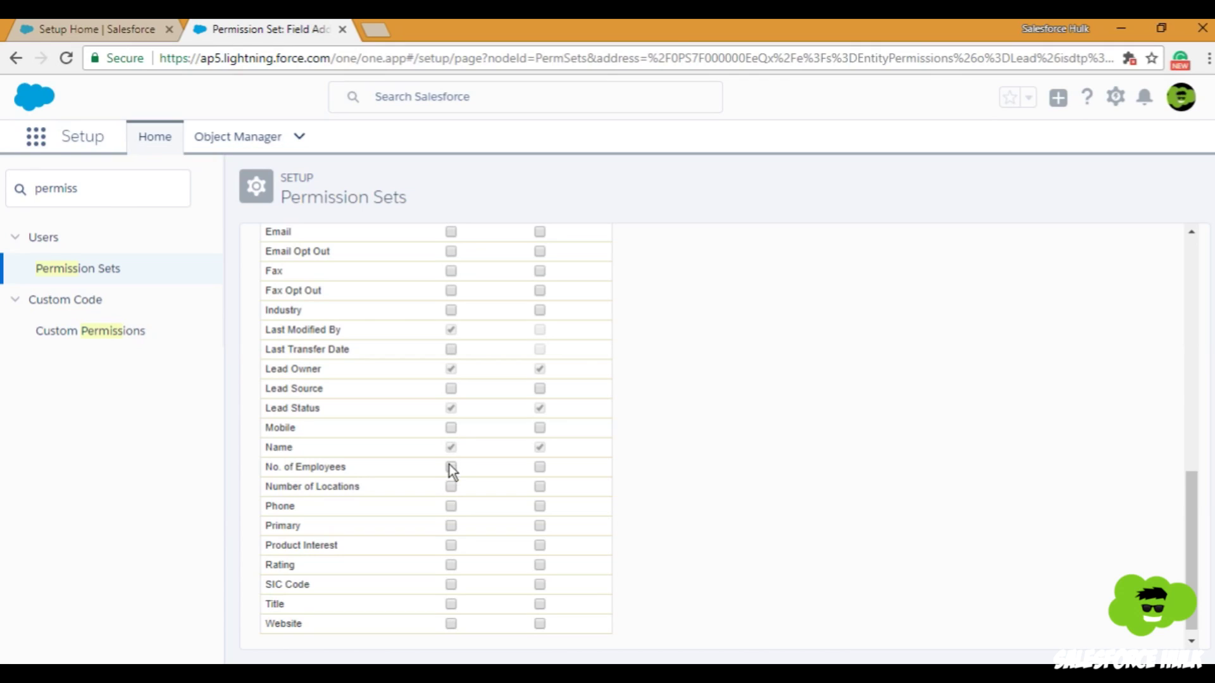
{"action": "scroll", "coordinate": [449, 464], "scroll_direction": "down", "scroll_amount": 1}
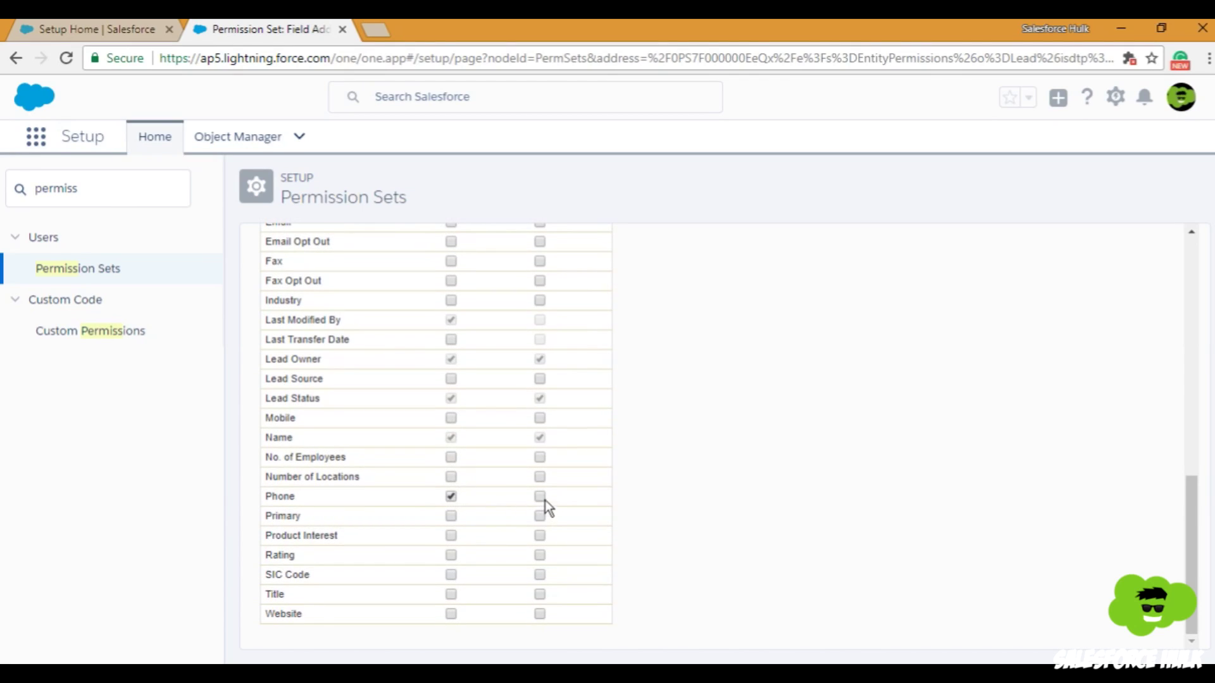
{"action": "scroll", "coordinate": [481, 462], "scroll_direction": "up", "scroll_amount": 2}
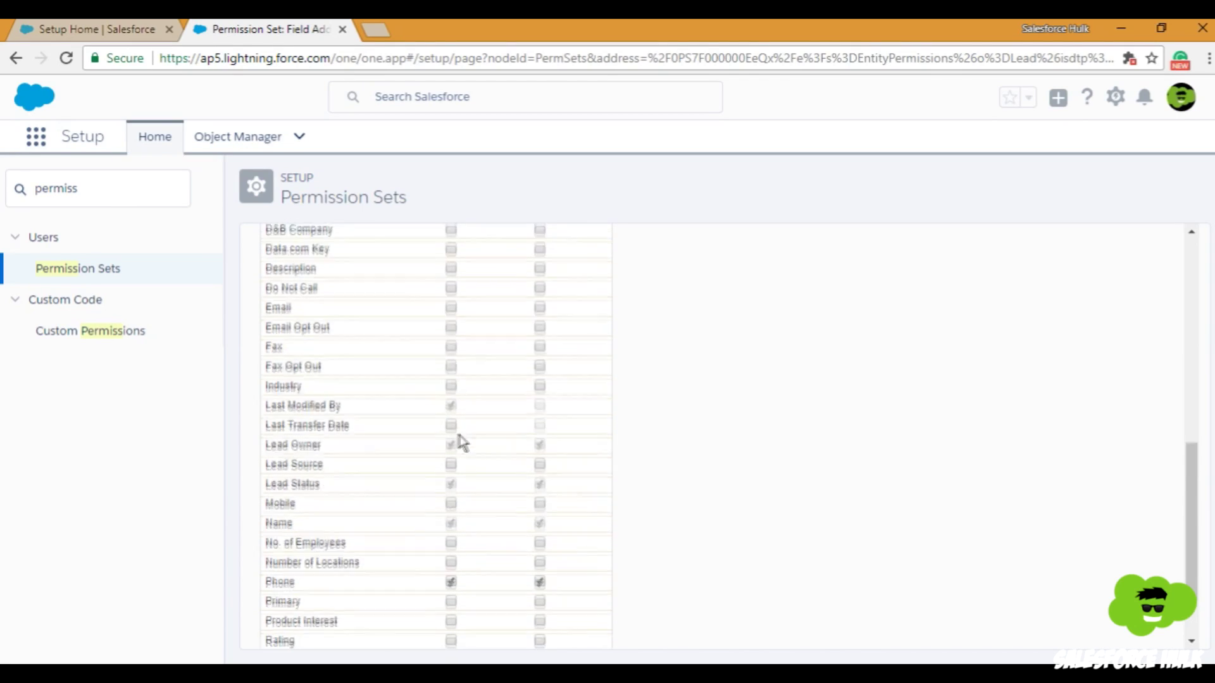
{"action": "left_click", "coordinate": [450, 311]}
{"action": "left_click", "coordinate": [539, 311]}
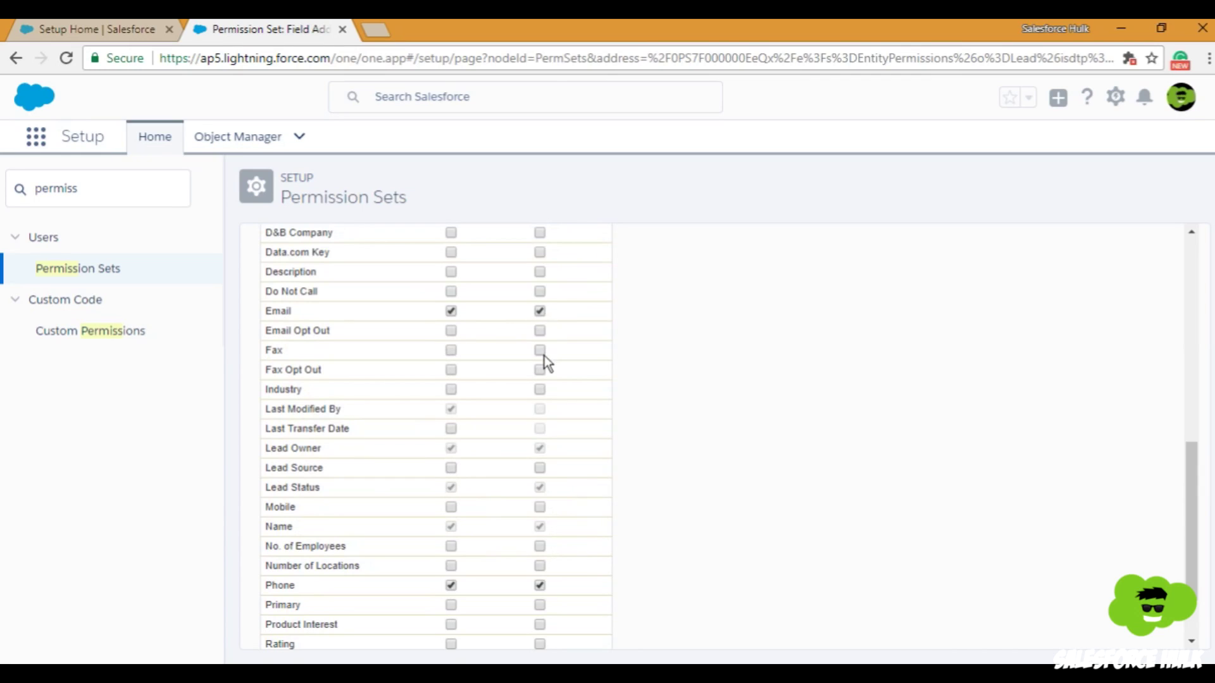
Review the Leads object and field permissions in the permission set, and save the changes.
{"action": "scroll", "coordinate": [519, 354], "scroll_direction": "up", "scroll_amount": 5}
{"action": "left_click", "coordinate": [583, 323]}
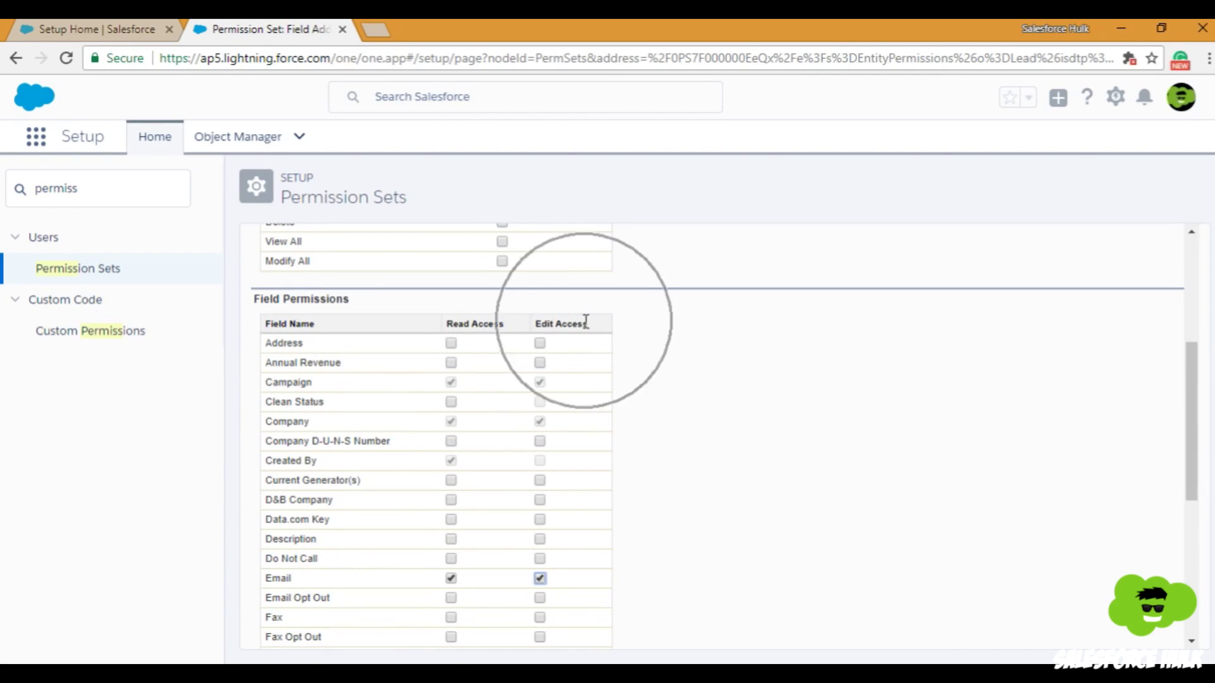
{"action": "left_click", "coordinate": [467, 329]}
{"action": "left_click", "coordinate": [552, 330]}
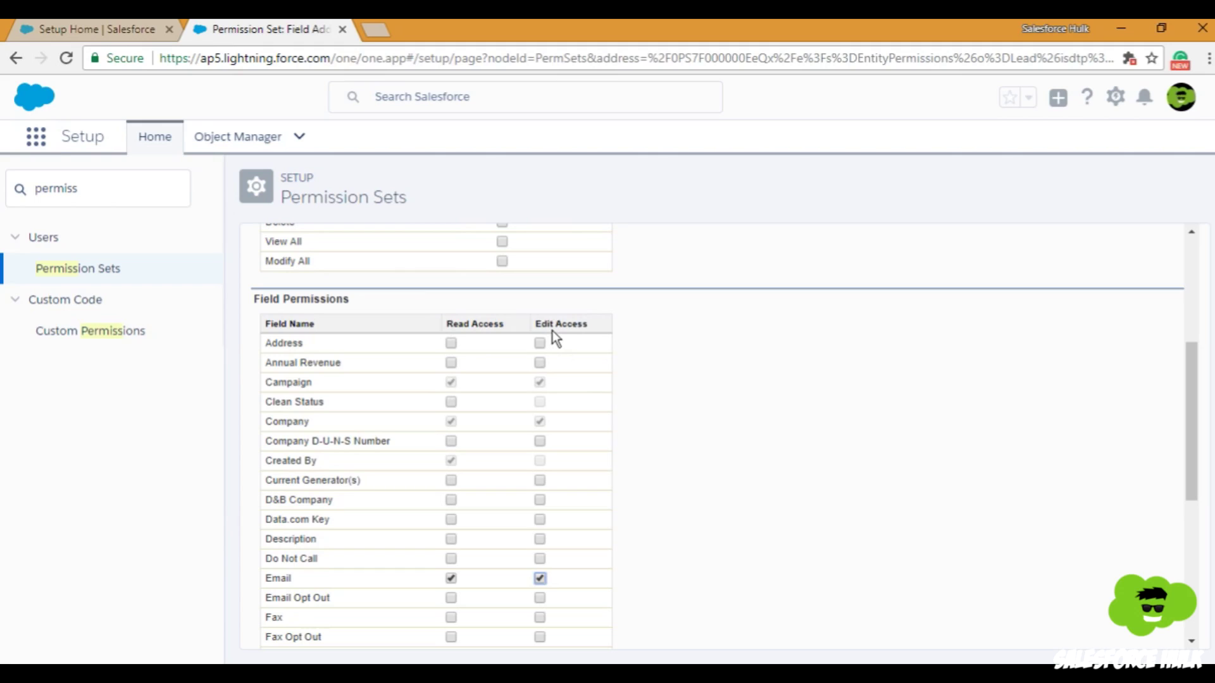
{"action": "scroll", "coordinate": [580, 443], "scroll_direction": "up", "scroll_amount": 3}
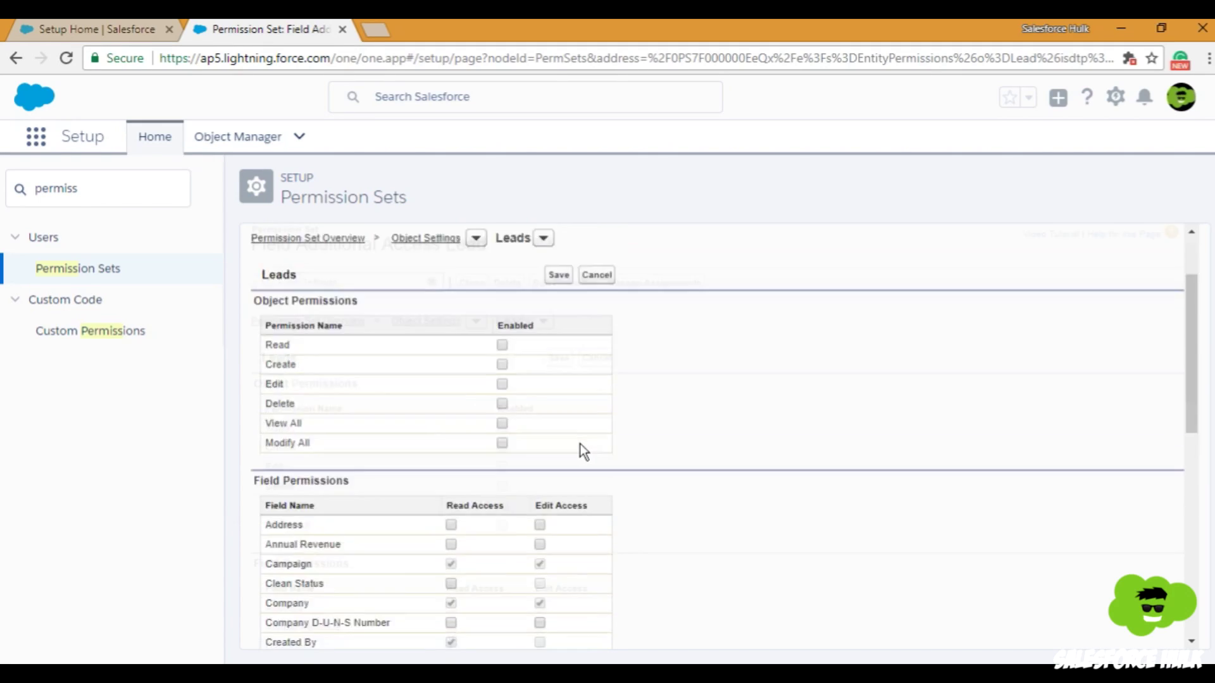
{"action": "scroll", "coordinate": [579, 444], "scroll_direction": "down", "scroll_amount": 3}
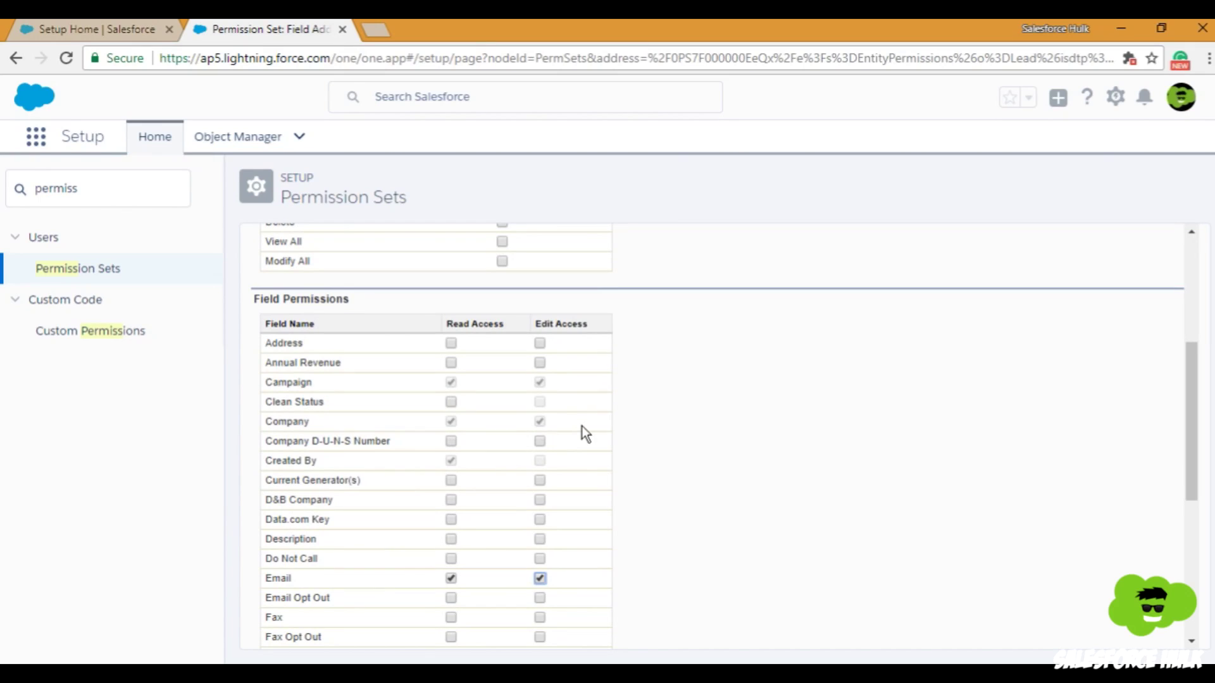
{"action": "scroll", "coordinate": [500, 591], "scroll_direction": "down", "scroll_amount": 4}
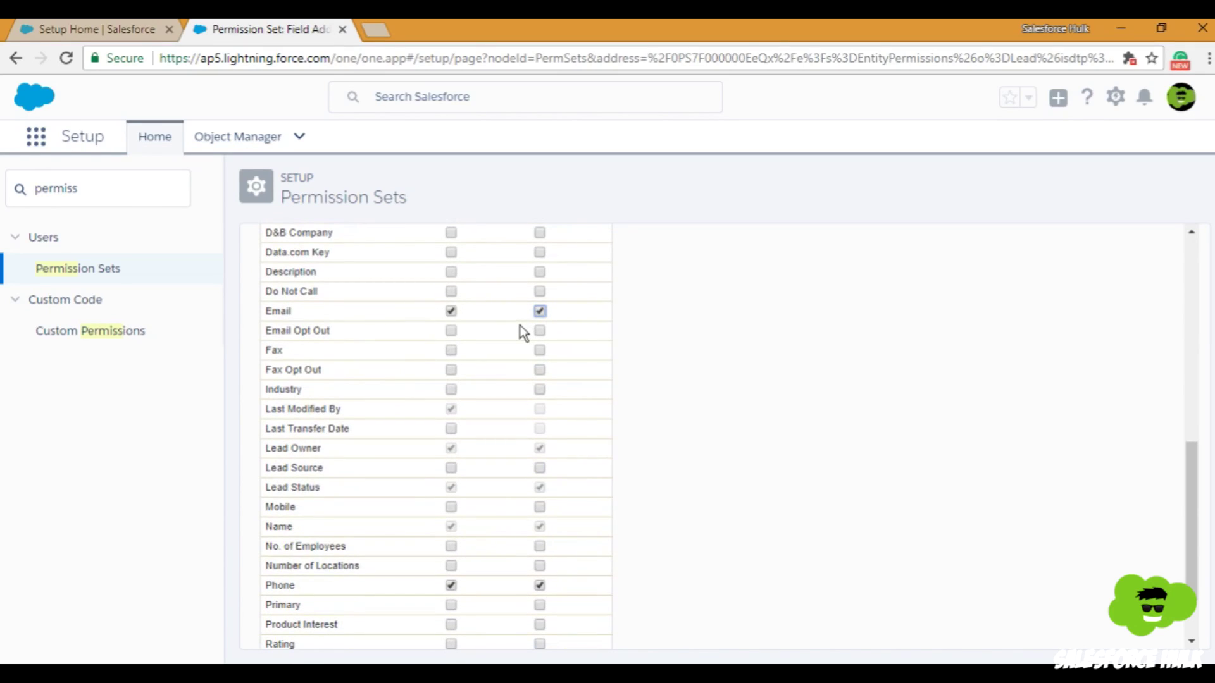
{"action": "scroll", "coordinate": [506, 587], "scroll_direction": "up", "scroll_amount": 9}
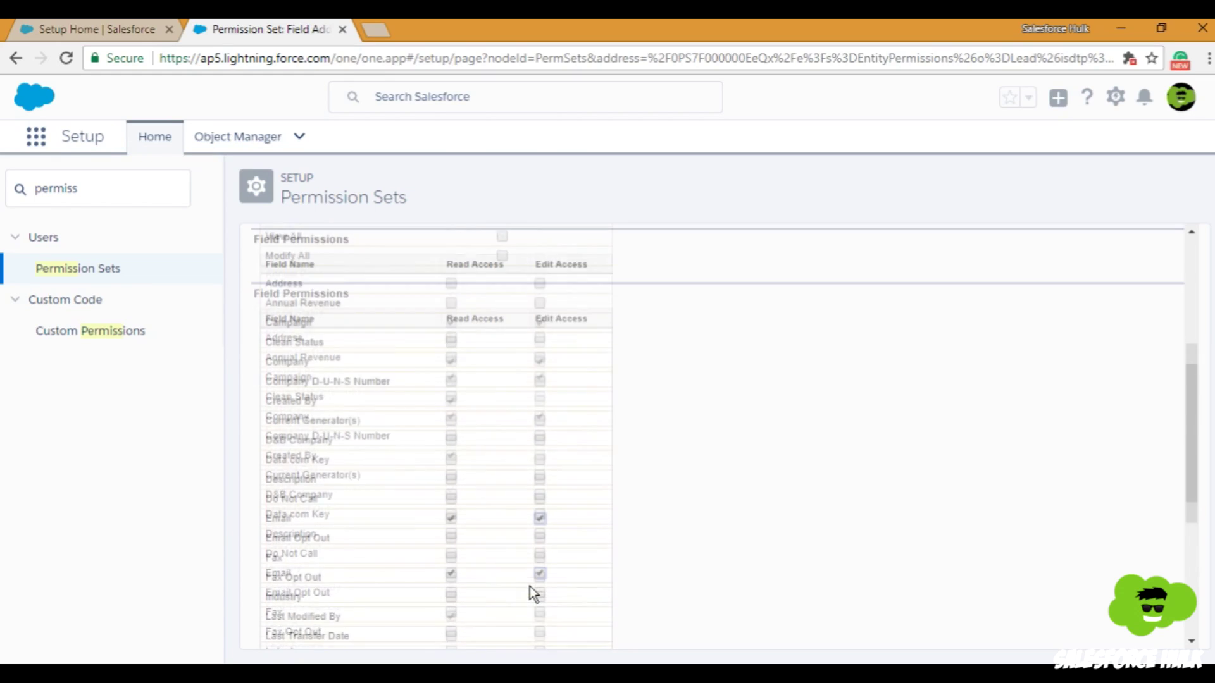
{"action": "left_click", "coordinate": [561, 368]}
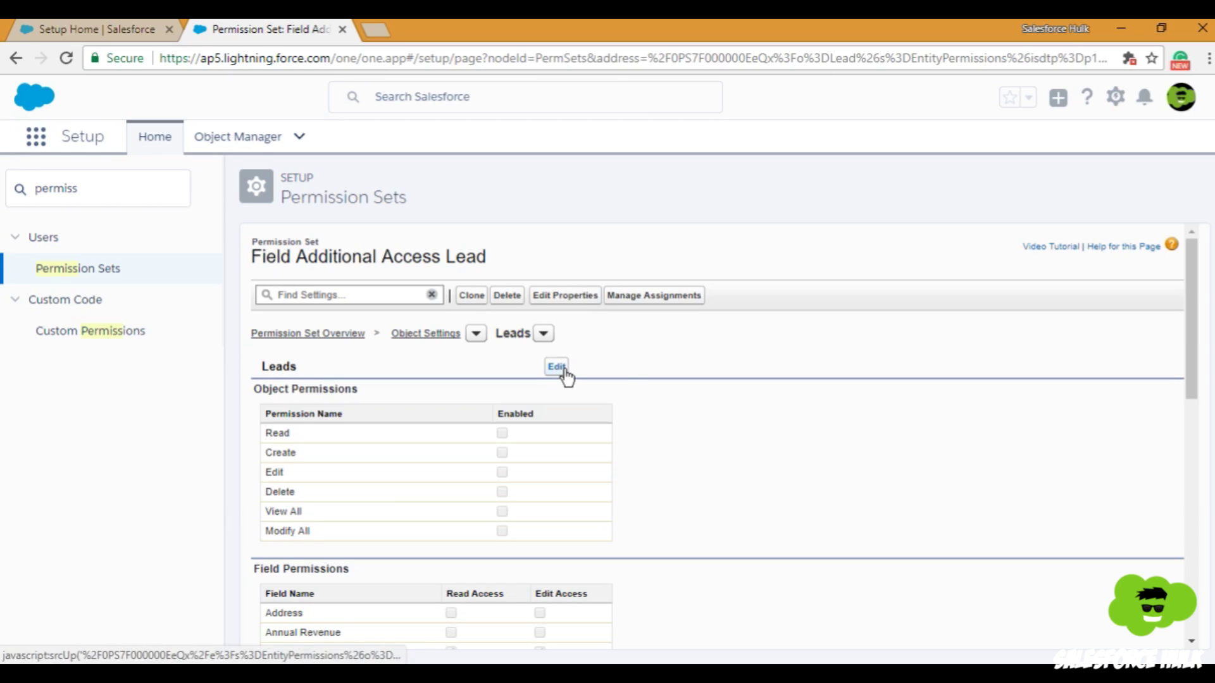
Assign the permission set to the Employee Profile user and the Manager Profile user, and finish the assignment.
{"action": "left_click", "coordinate": [659, 309]}
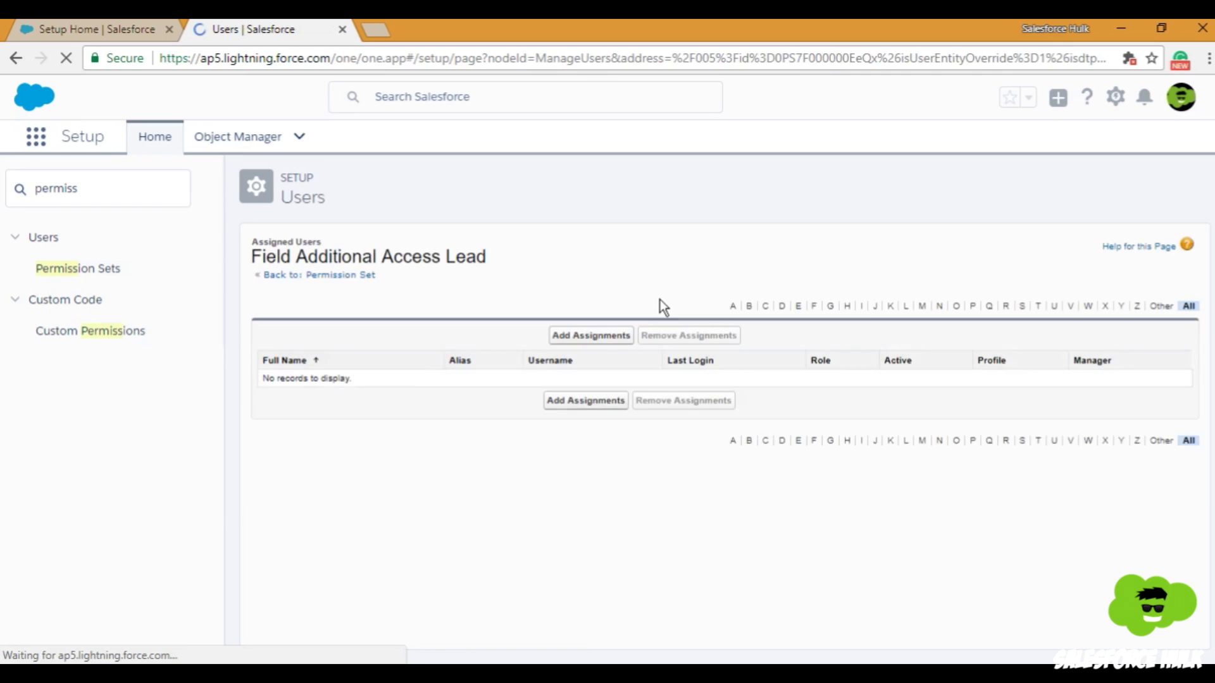
{"action": "left_click", "coordinate": [614, 336]}
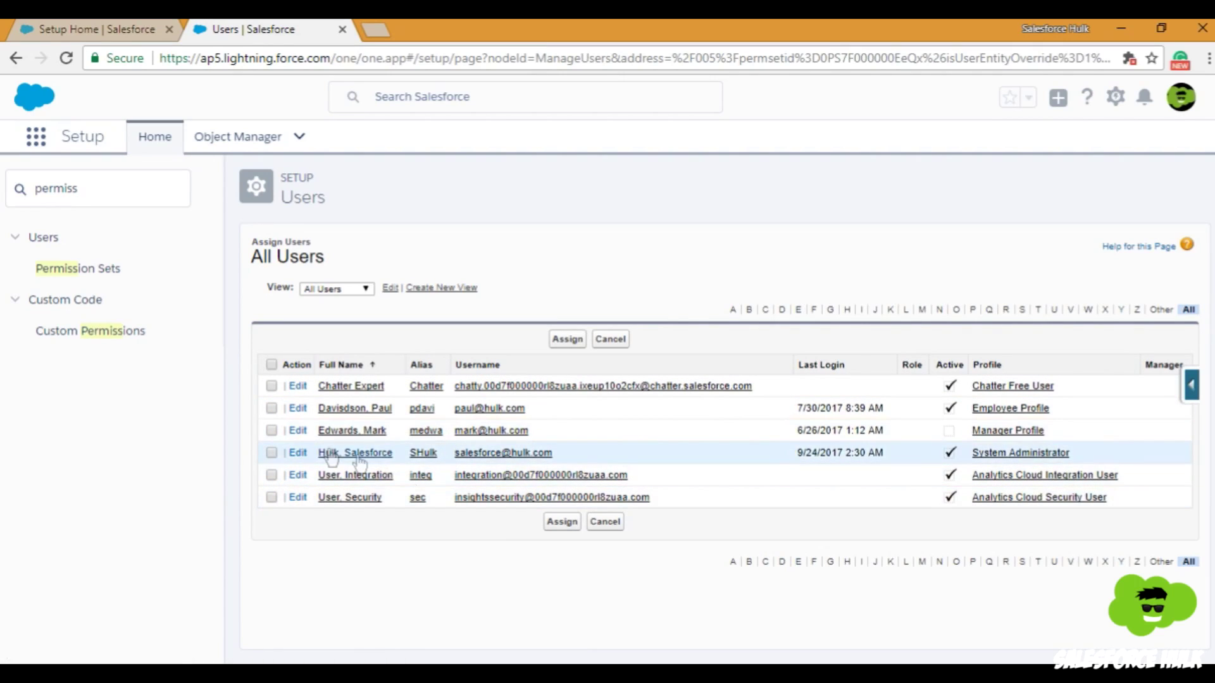
{"action": "left_click", "coordinate": [272, 408]}
{"action": "left_click", "coordinate": [272, 430]}
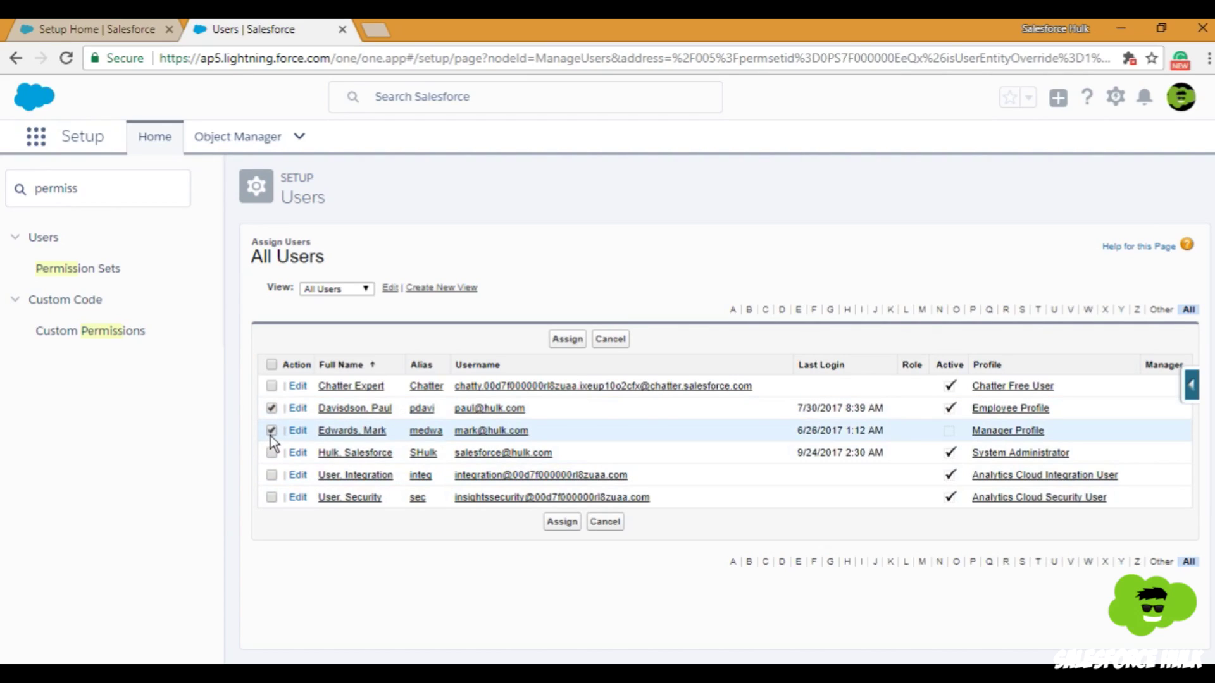
{"action": "left_click", "coordinate": [564, 343]}
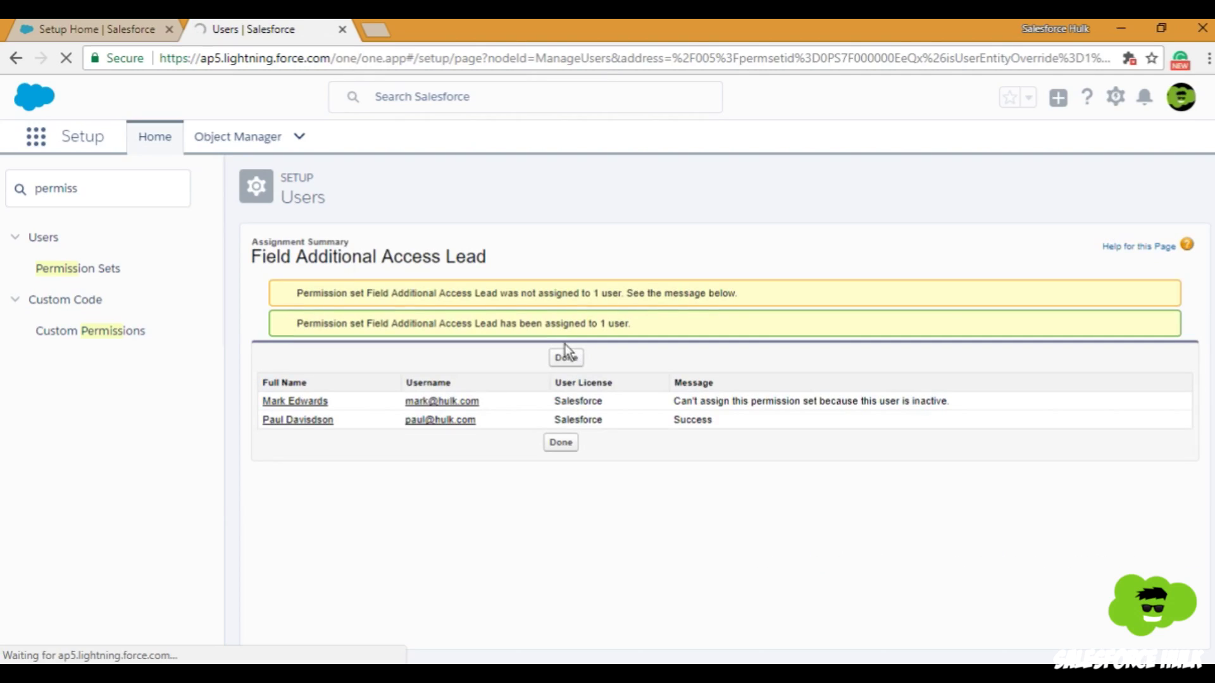
{"action": "left_click", "coordinate": [573, 359]}
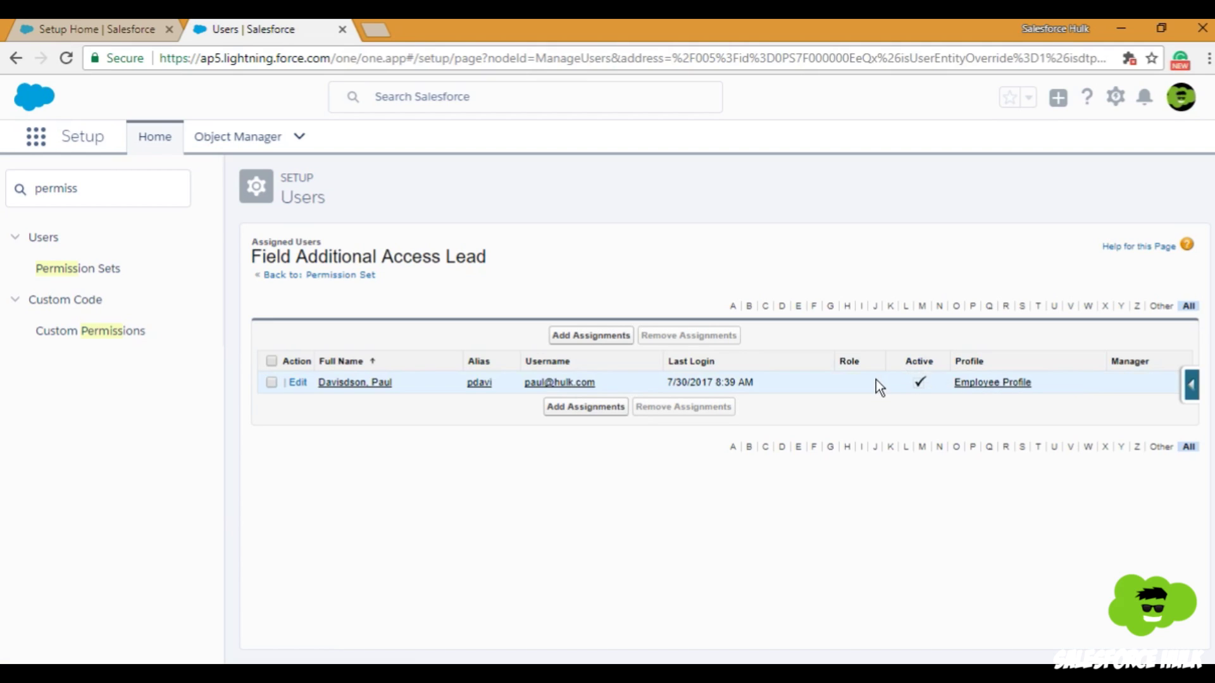
Search Setup for "Field Acc" and open the Field Accessibility page.
{"action": "left_click", "coordinate": [70, 147]}
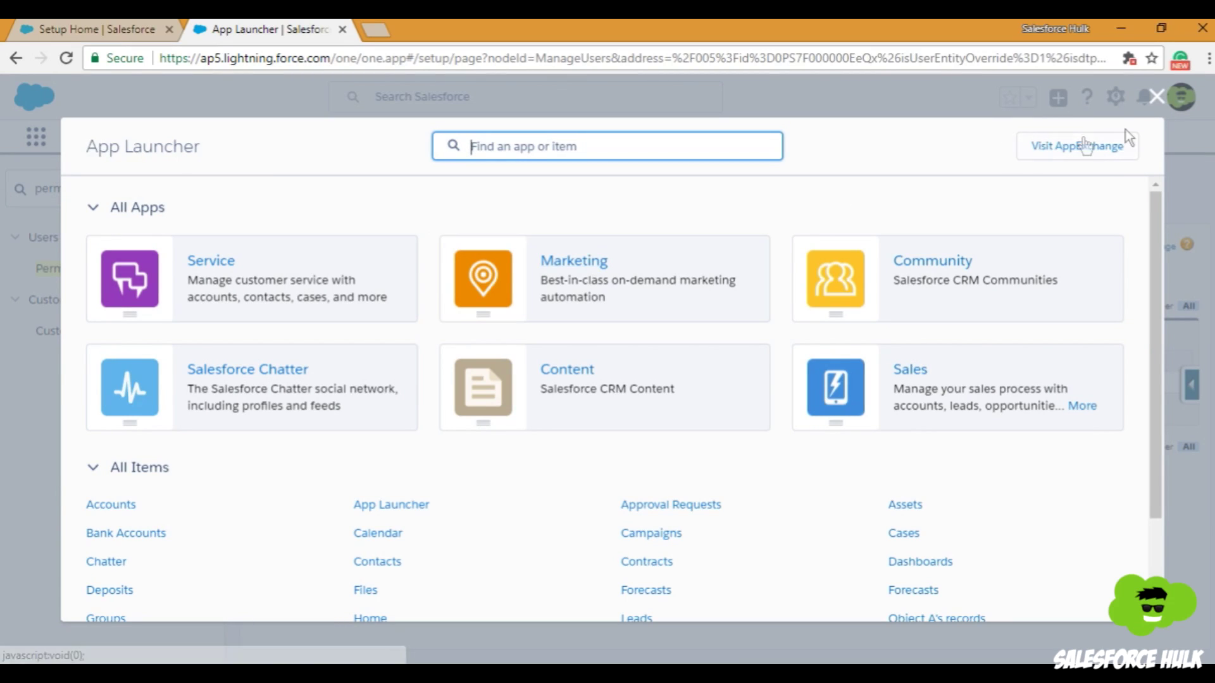
{"action": "left_click", "coordinate": [1155, 96]}
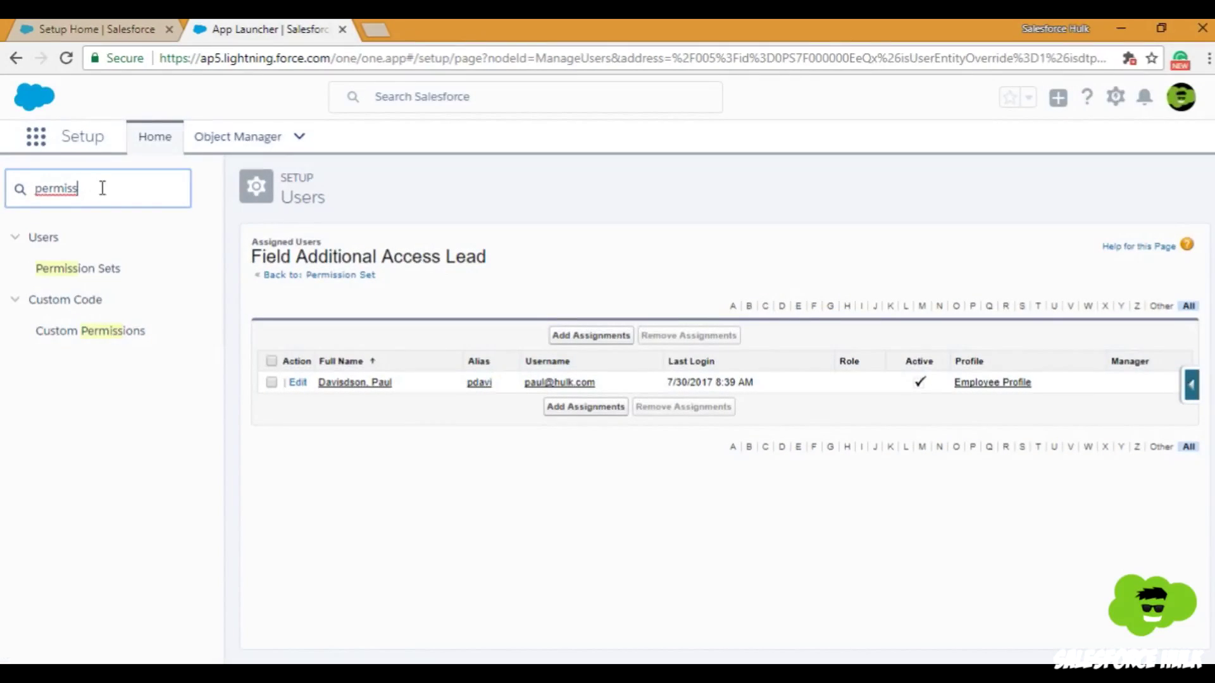
{"action": "left_click_drag", "start_coordinate": [103, 187], "coordinate": [14, 187]}
{"action": "key", "text": "BackSpace"}
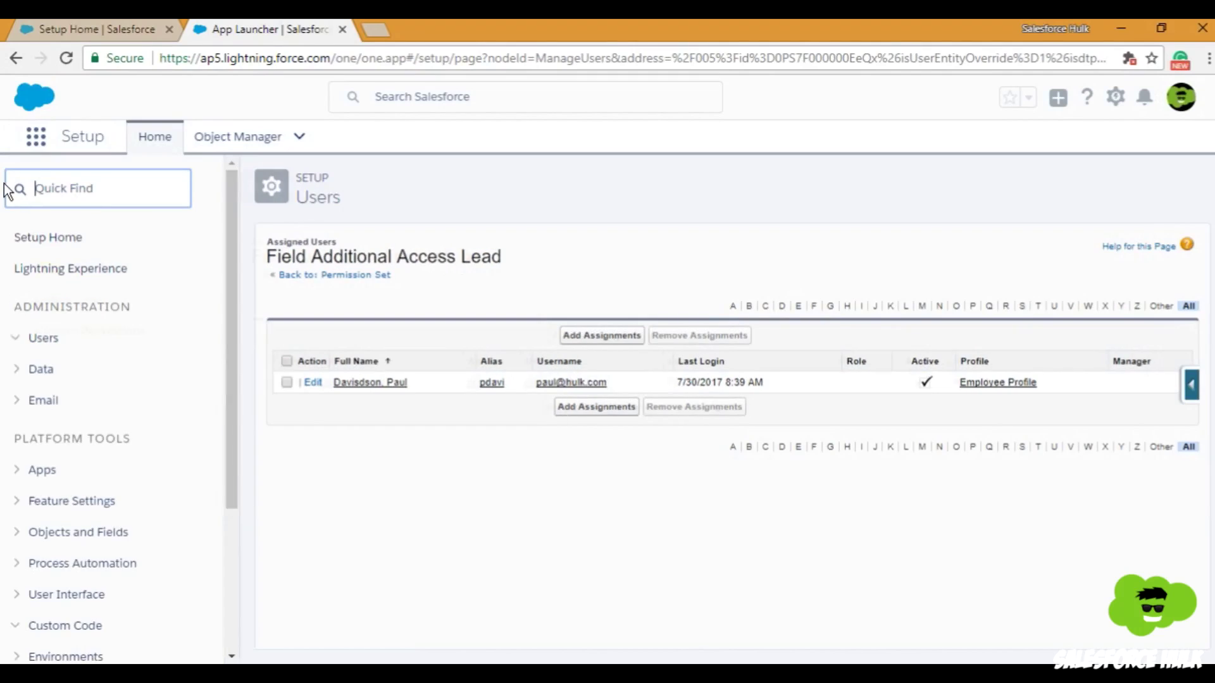
{"action": "type", "text": "Field"}
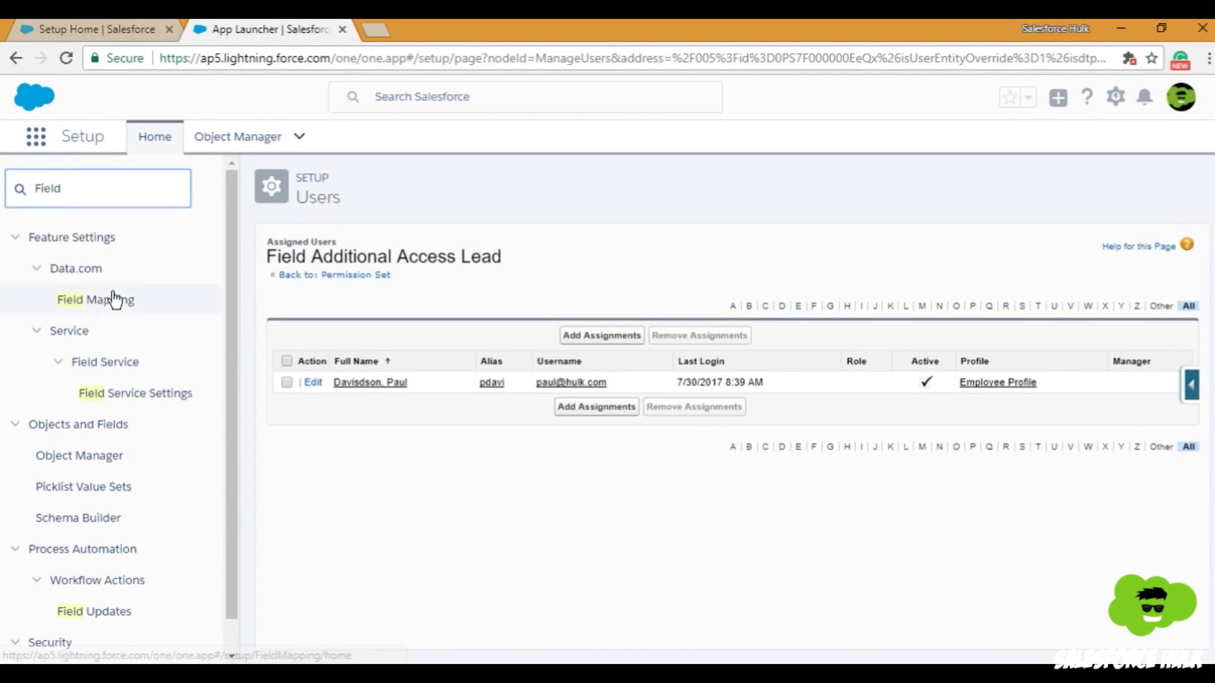
{"action": "type", "text": " Acc"}
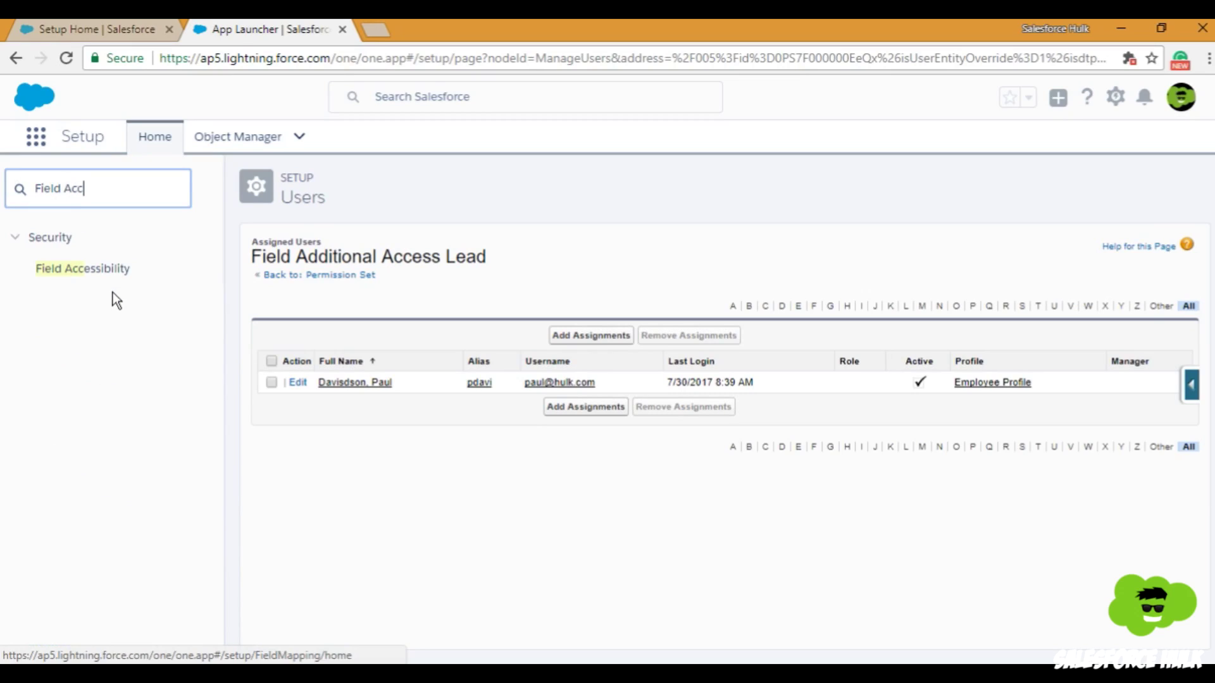
{"action": "left_click", "coordinate": [72, 270]}
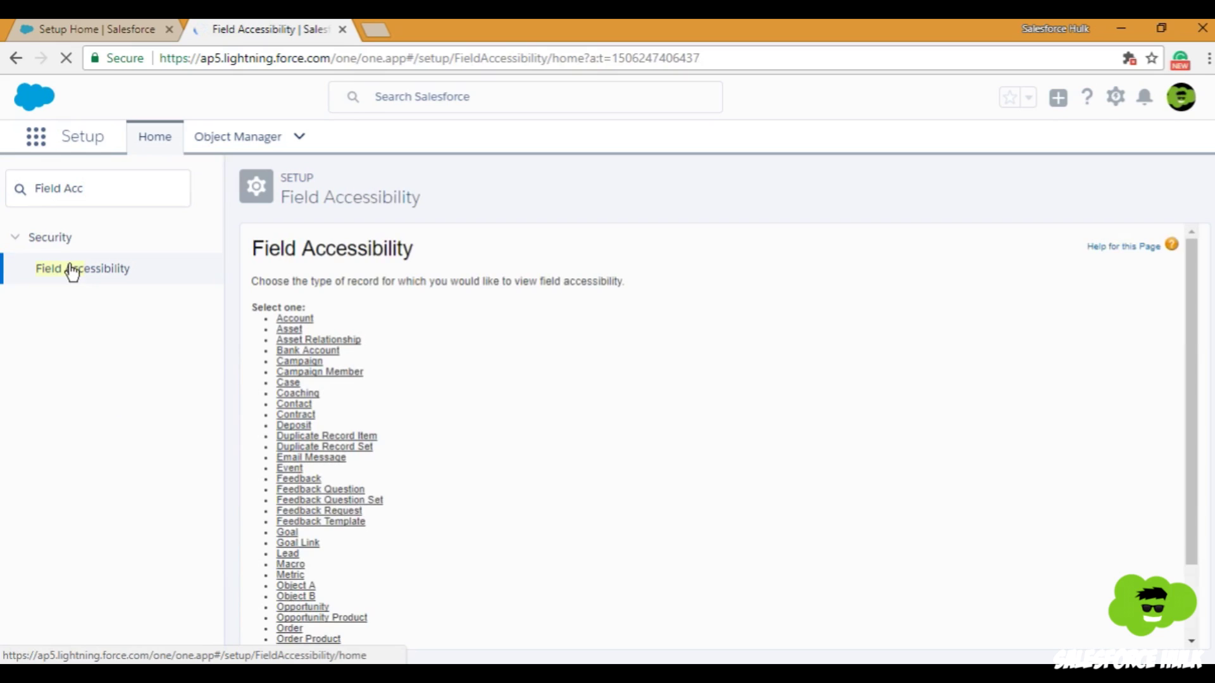
Open the Lead object's field accessibility, viewed by fields, for the Email field.
{"action": "scroll", "coordinate": [392, 501], "scroll_direction": "down", "scroll_amount": 3}
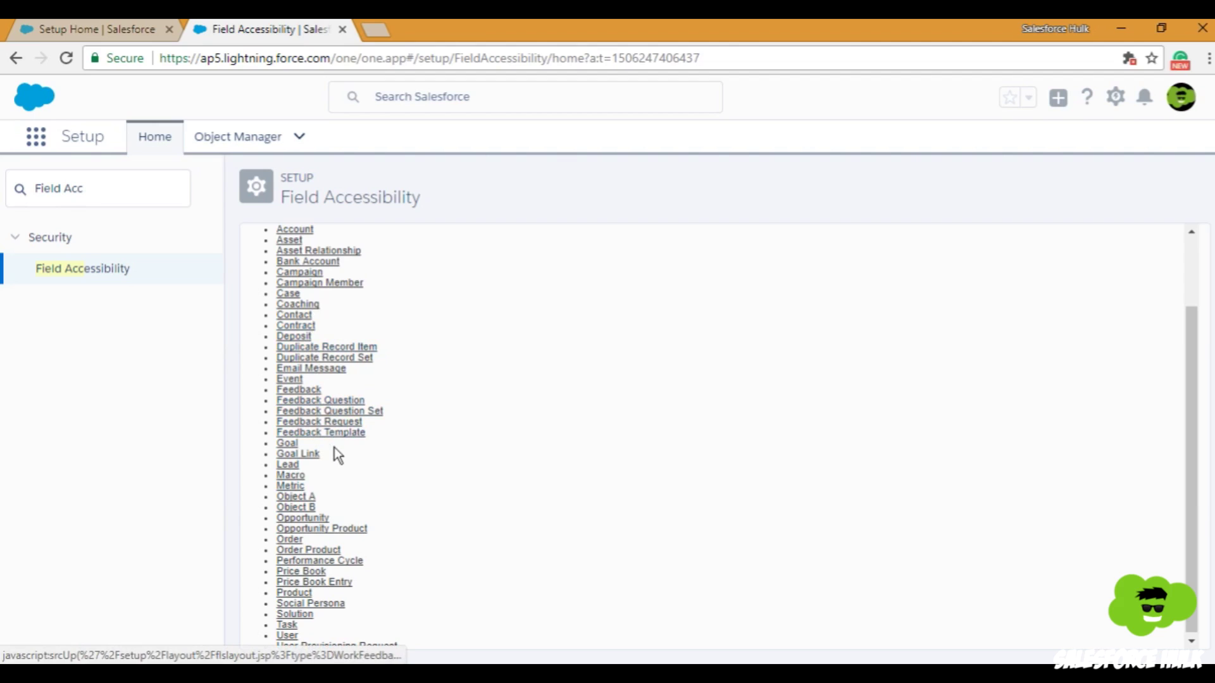
{"action": "scroll", "coordinate": [334, 446], "scroll_direction": "up", "scroll_amount": 3}
{"action": "scroll", "coordinate": [316, 468], "scroll_direction": "down", "scroll_amount": 3}
{"action": "left_click", "coordinate": [289, 465]}
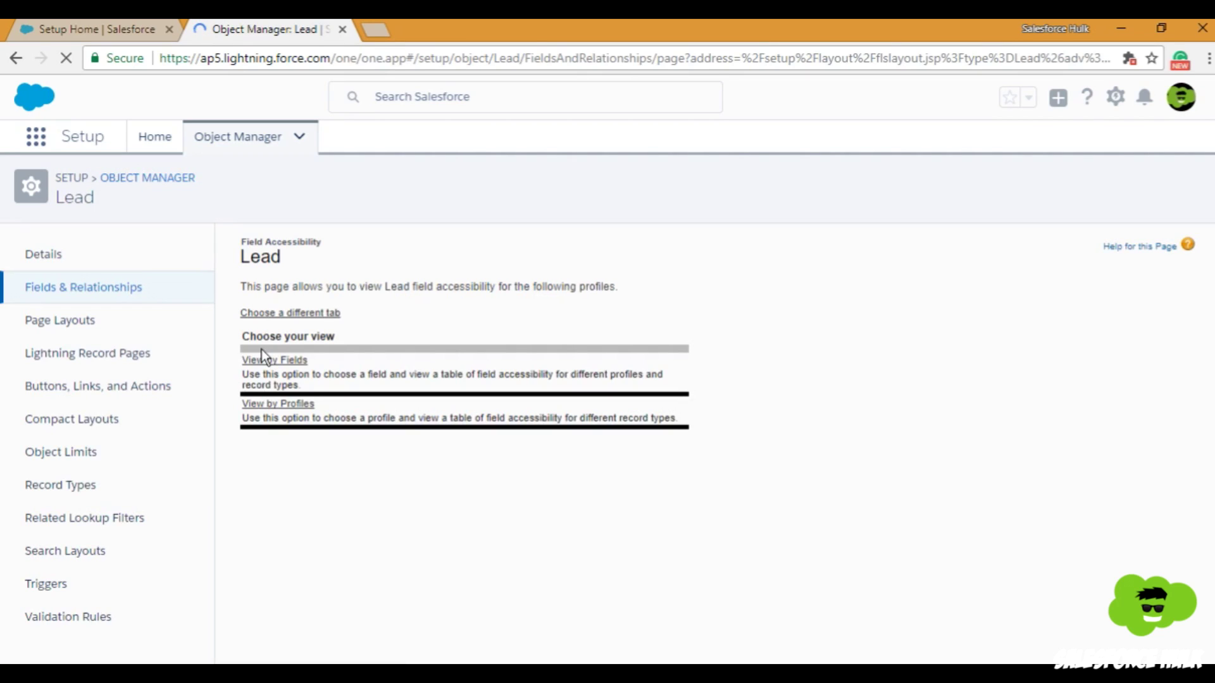
{"action": "left_click", "coordinate": [284, 362]}
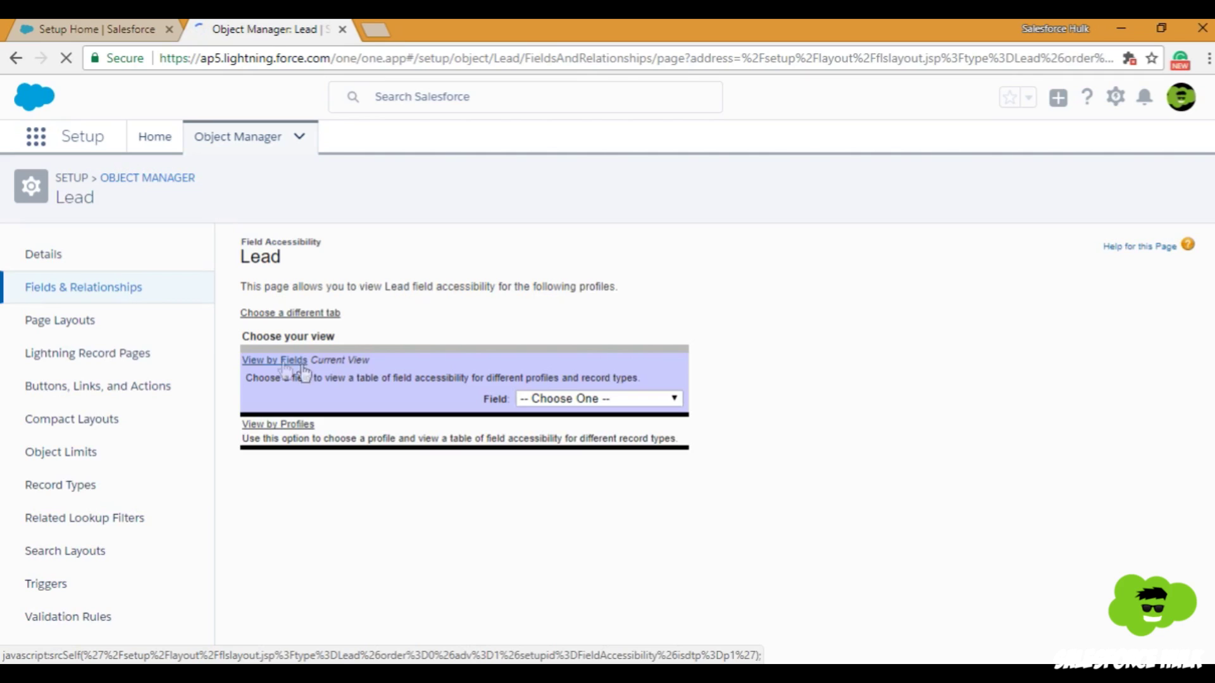
{"action": "left_click", "coordinate": [626, 404]}
{"action": "left_click", "coordinate": [590, 292]}
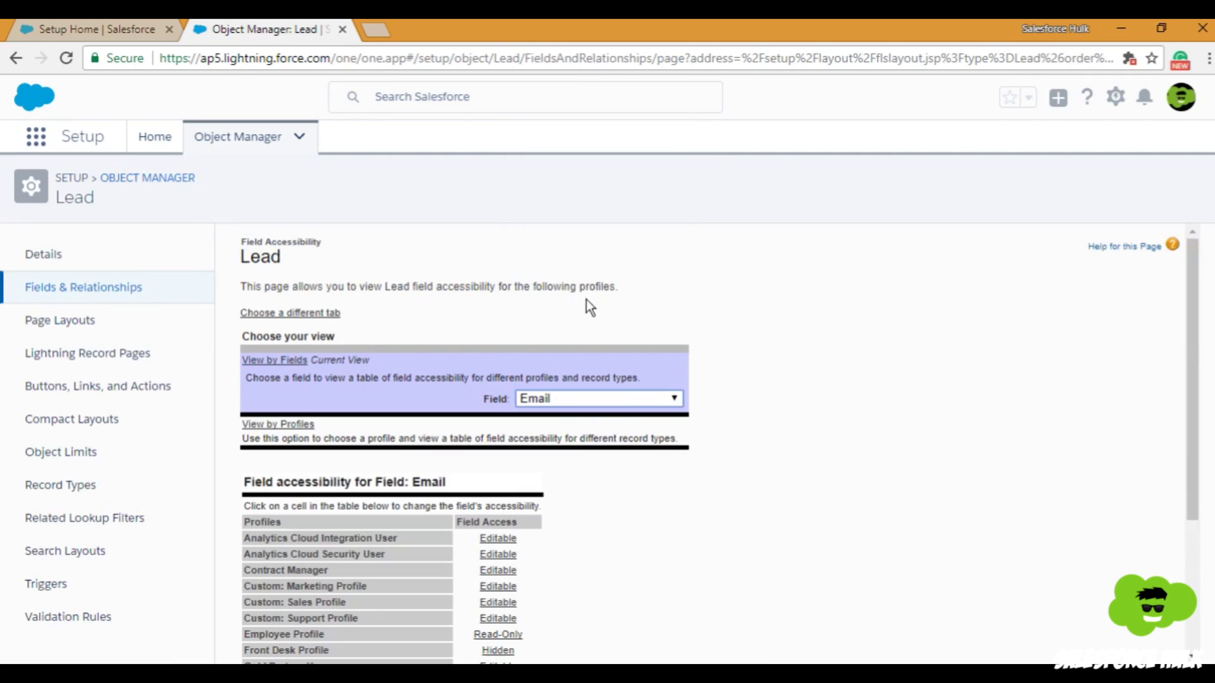
Review Lead Email accessibility across the profiles and set the Custom: Marketing Profile's access to read-only.
{"action": "scroll", "coordinate": [654, 401], "scroll_direction": "down", "scroll_amount": 3}
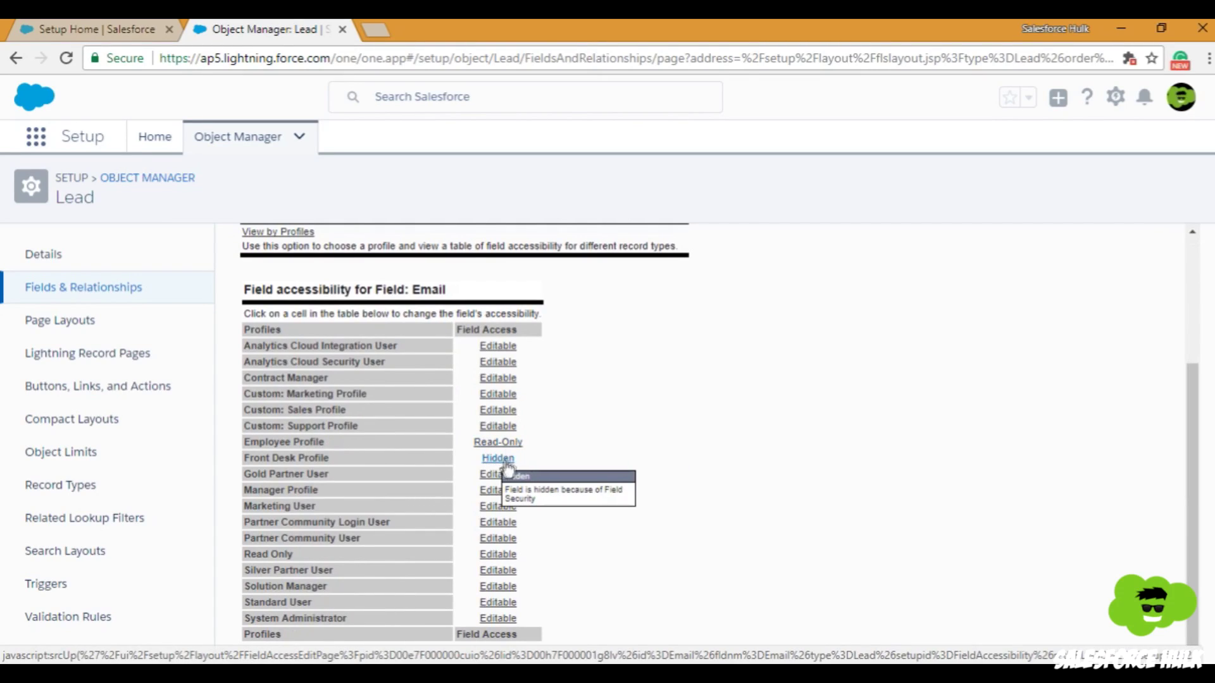
{"action": "scroll", "coordinate": [556, 367], "scroll_direction": "up", "scroll_amount": 1}
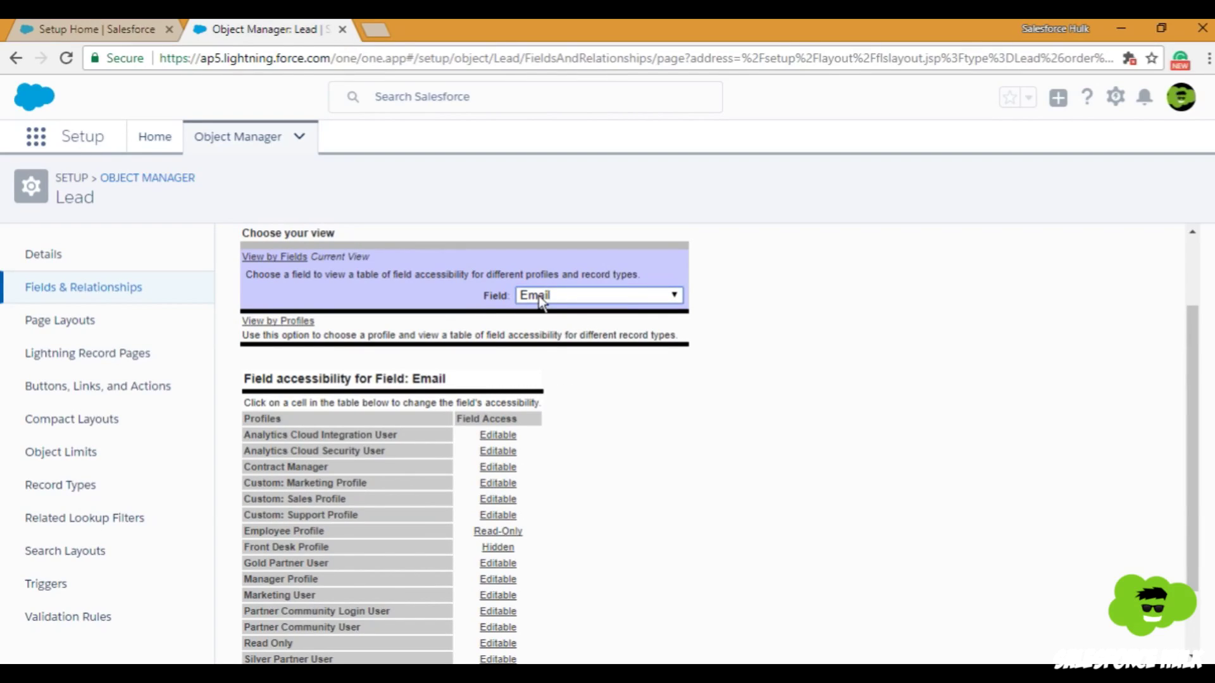
{"action": "scroll", "coordinate": [531, 438], "scroll_direction": "down", "scroll_amount": 1}
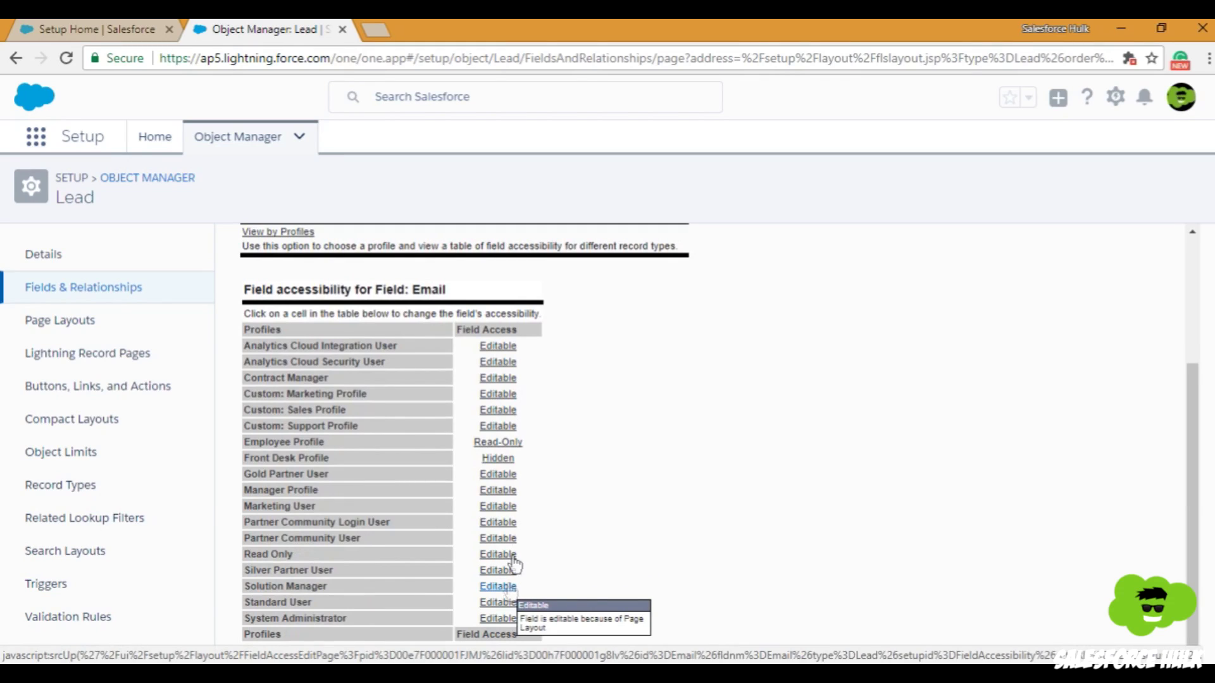
{"action": "left_click", "coordinate": [504, 394]}
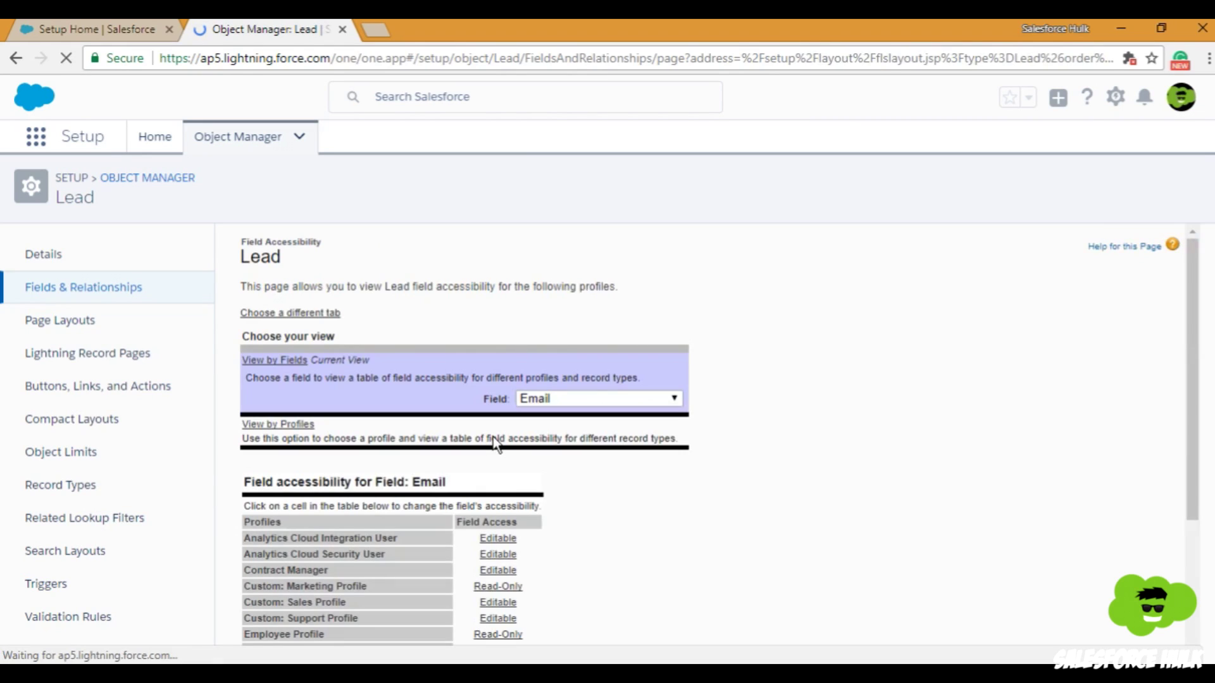
{"action": "scroll", "coordinate": [494, 443], "scroll_direction": "down", "scroll_amount": 3}
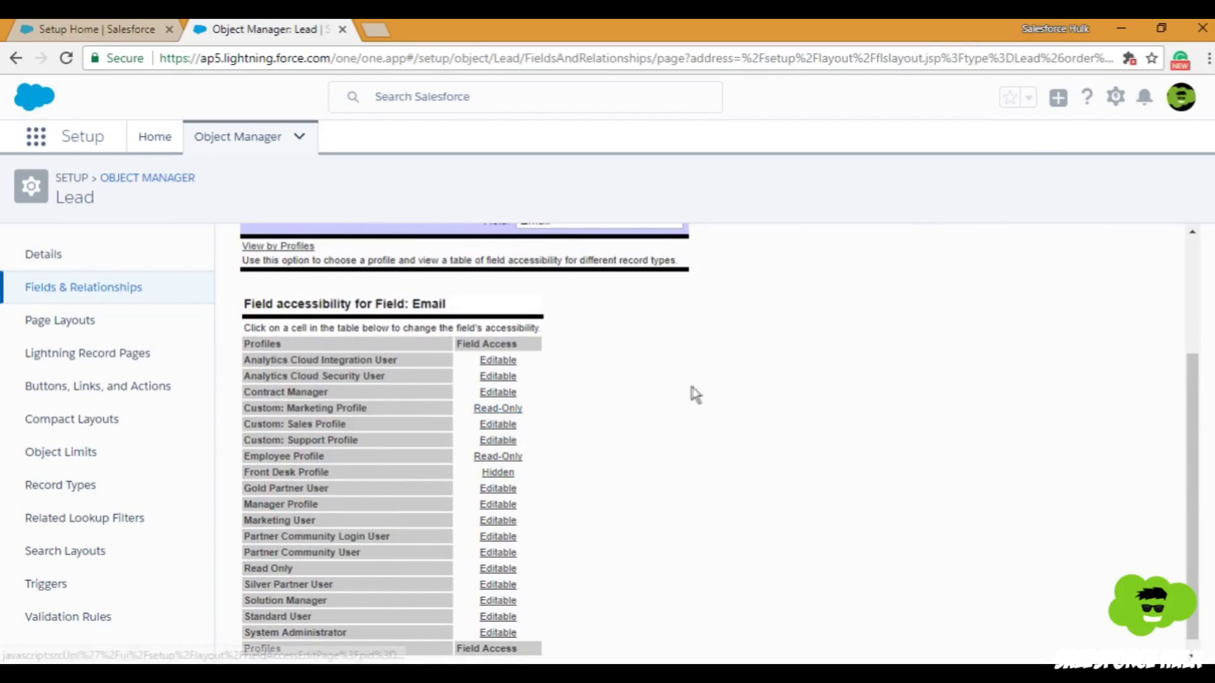
{"action": "scroll", "coordinate": [692, 393], "scroll_direction": "up", "scroll_amount": 3}
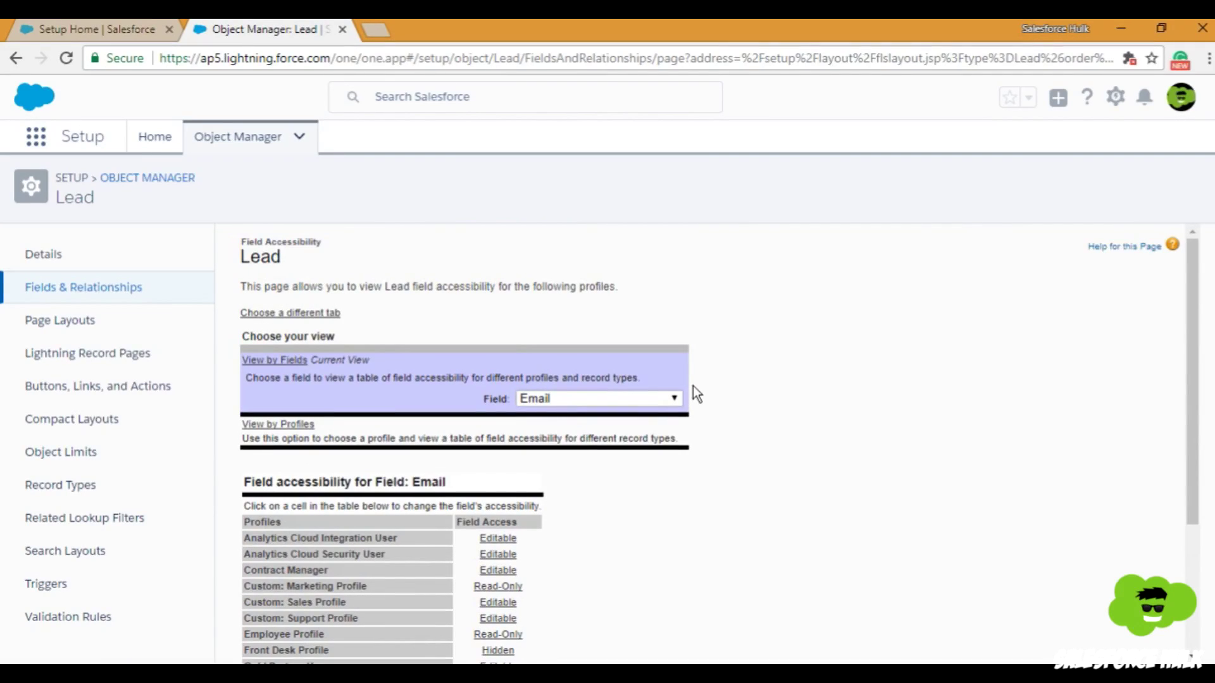